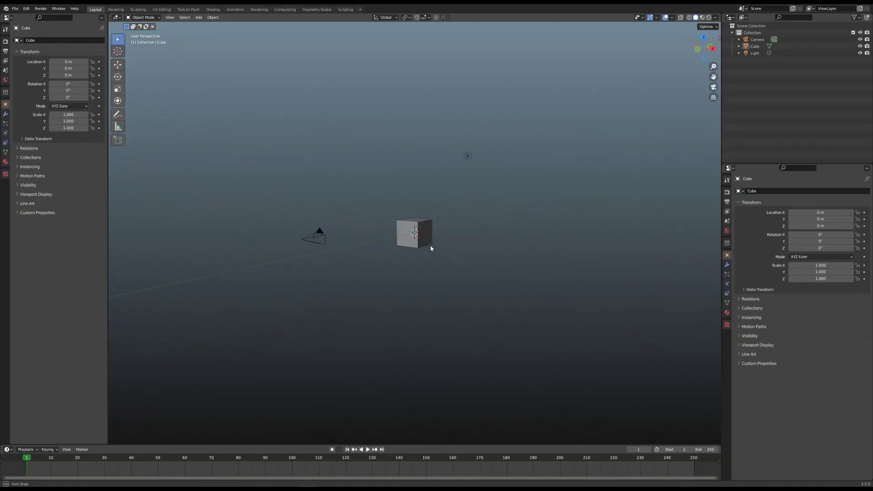
Step: Look through the scene camera (Numpad 0) so the default cube is framed
key("KP_0")
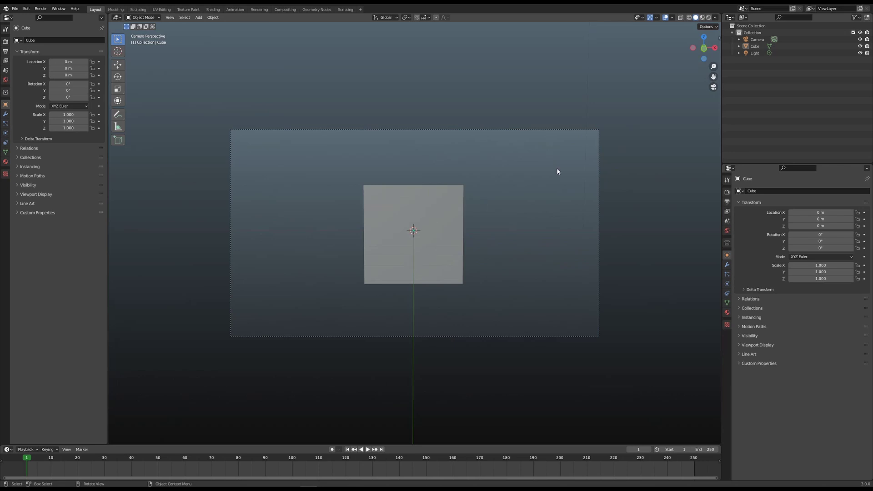
Step: Add an icosphere at the origin and scale it down to 0.143
key("shift+a")
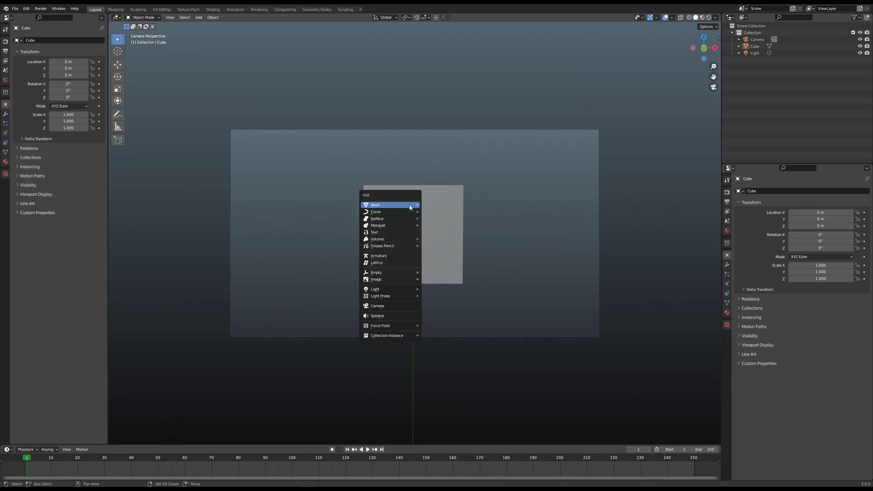
mouse_move(409, 205)
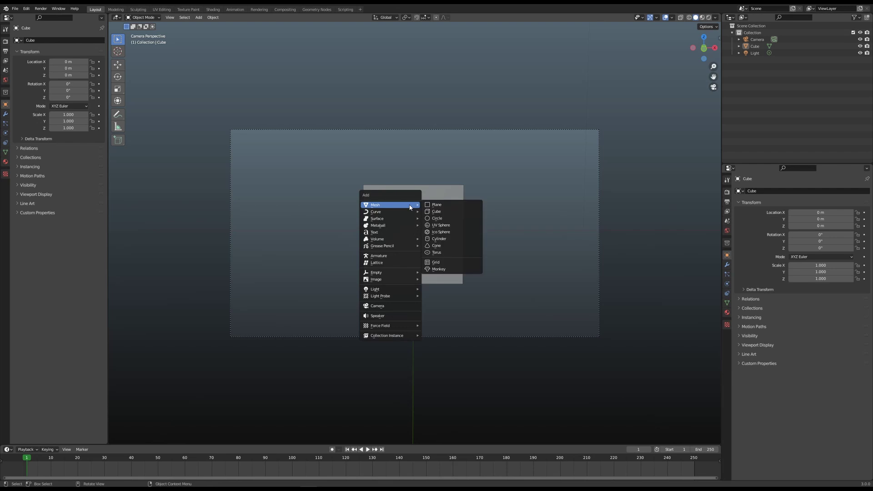
left_click(452, 235)
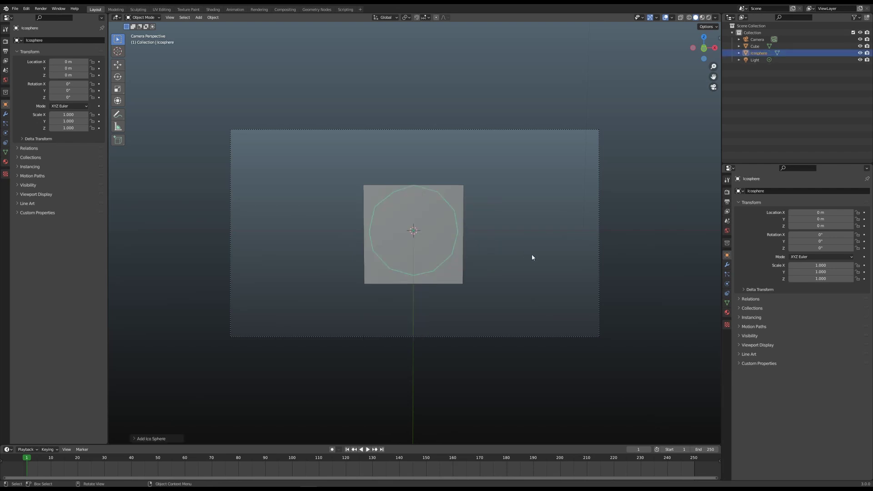
key("s")
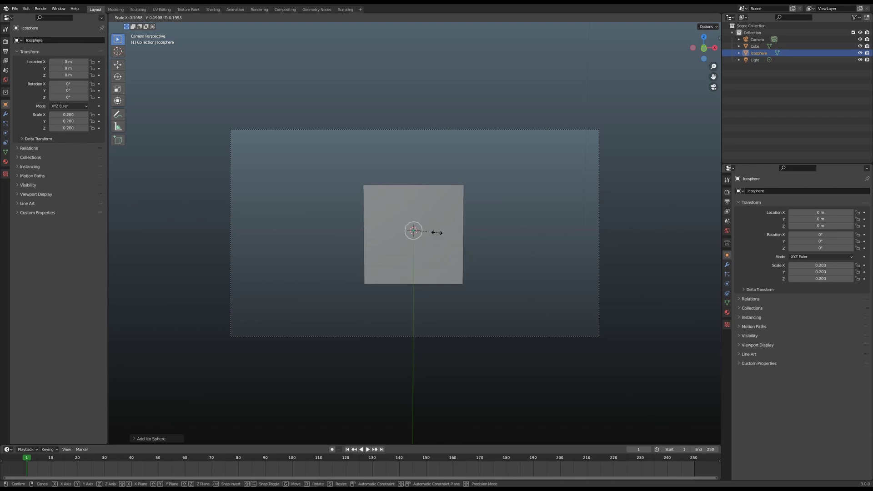
left_click(431, 236)
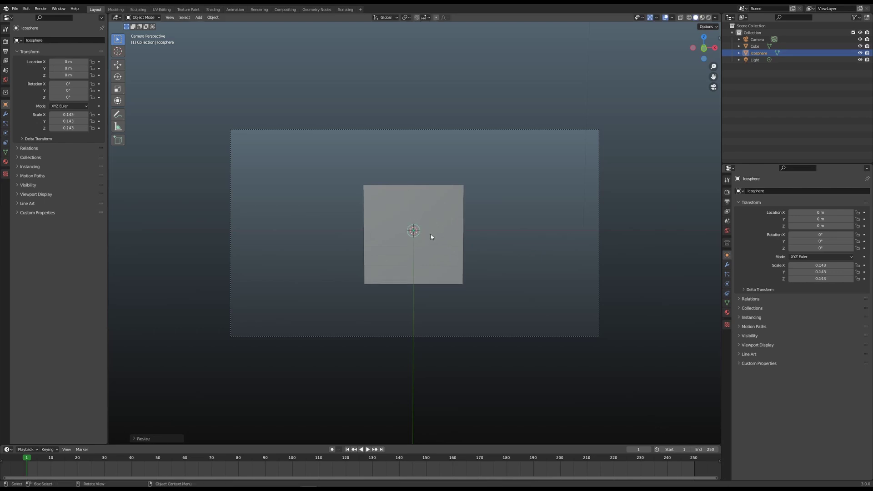
Step: Apply Quick Smoke to the icosphere to create a Smoke Domain around it
left_click(214, 18)
mouse_move(244, 195)
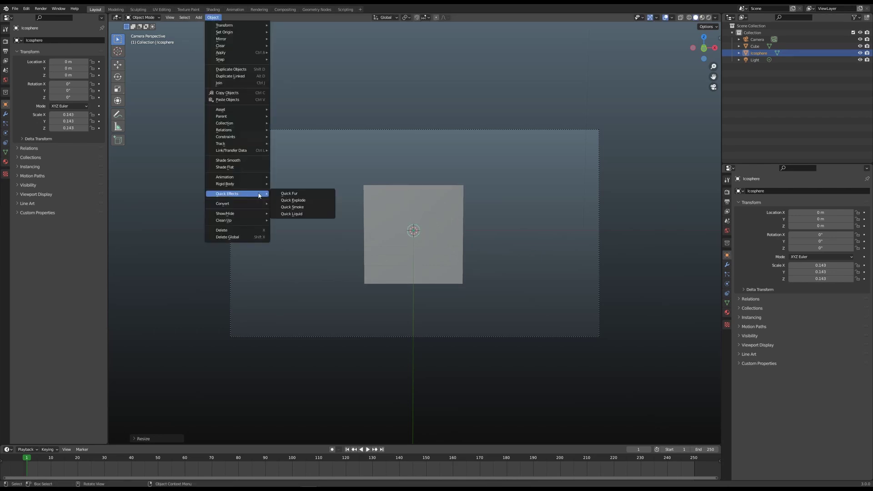
key("Return")
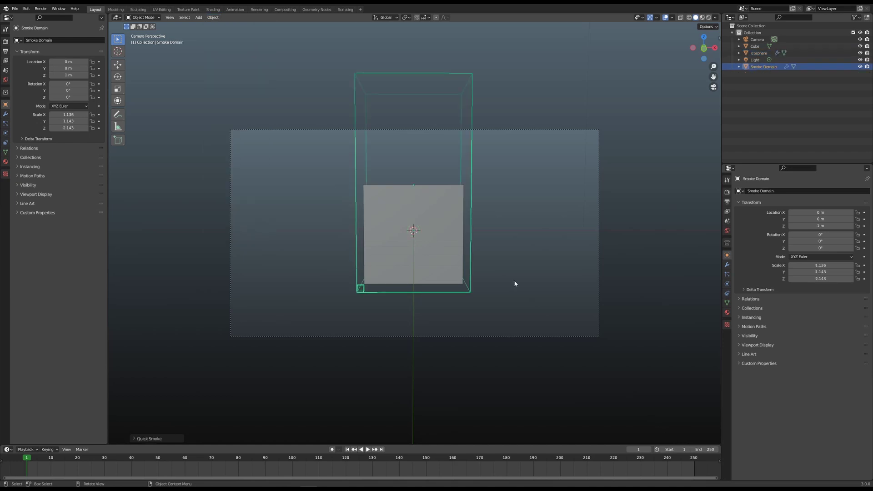
Step: Switch to wireframe shading, preview the smoke to frame 51, then rewind to frame 1
key("z")
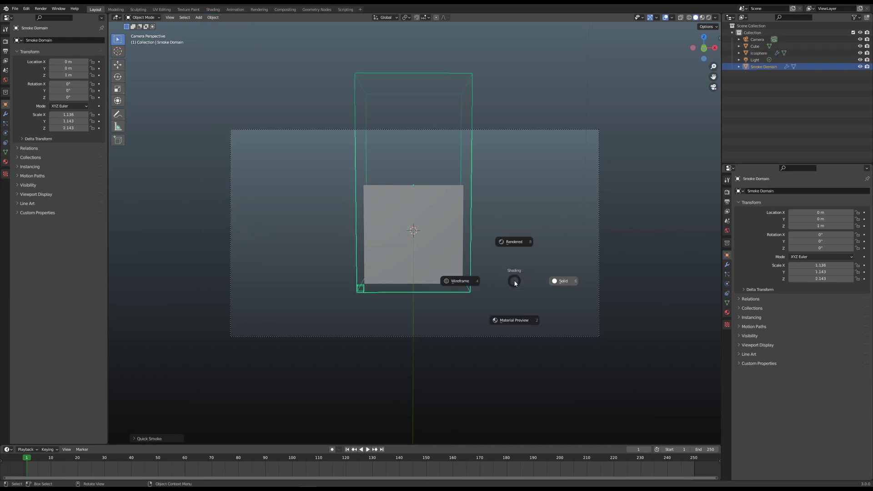
left_click(445, 281)
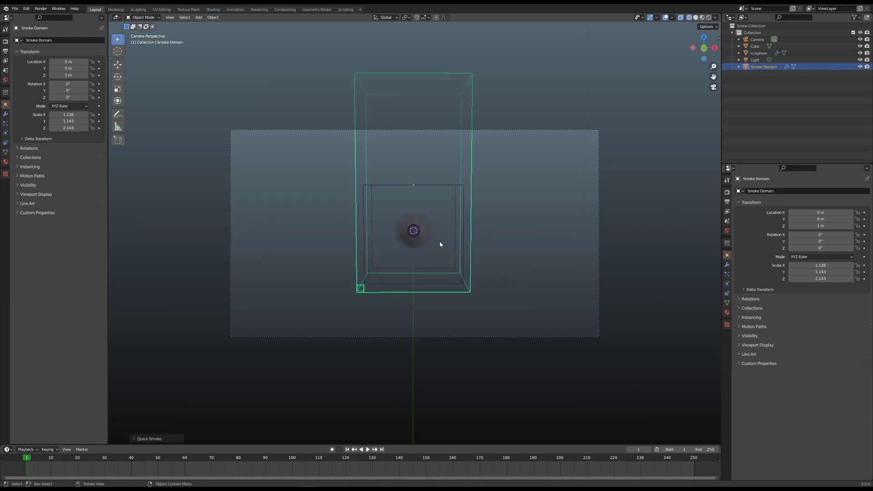
left_click(369, 449)
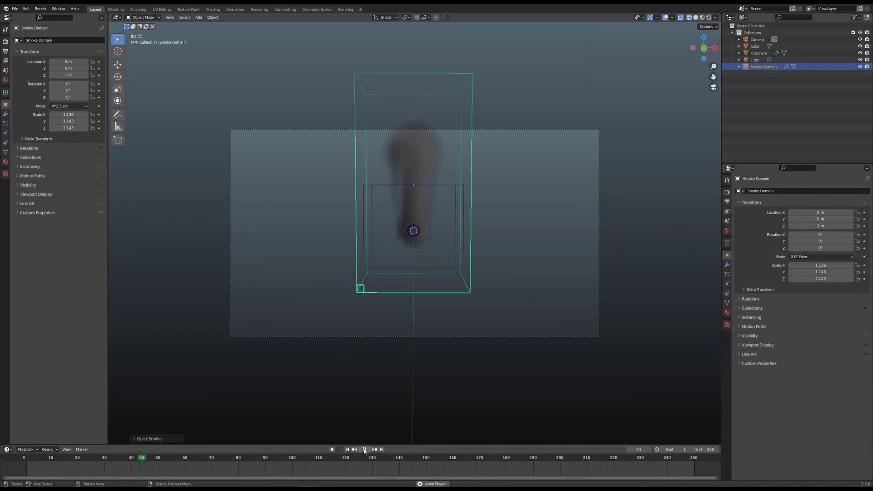
left_click(365, 450)
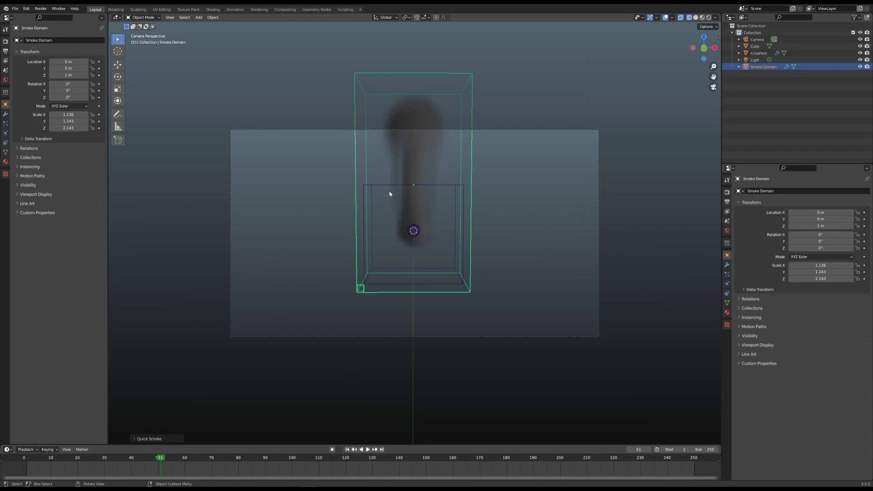
left_click(347, 449)
left_click(754, 47)
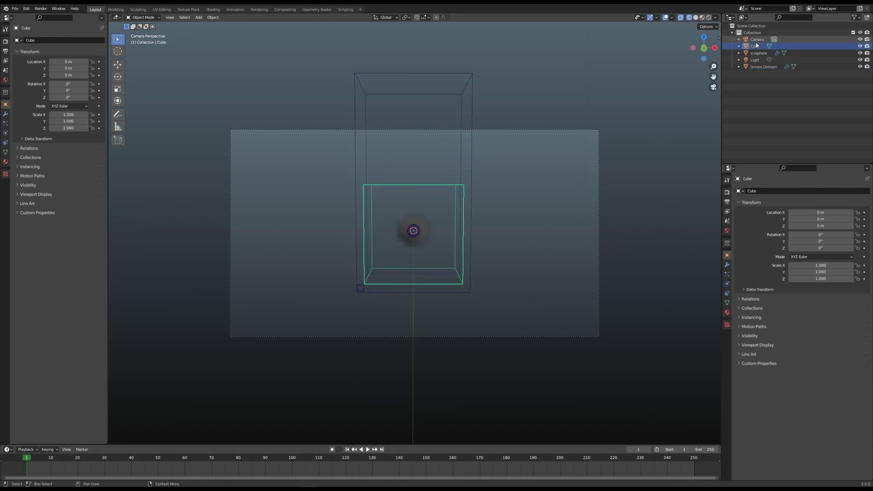
Step: Give the Cube Fluid physics with Type set to Effector, Collision
left_click(727, 293)
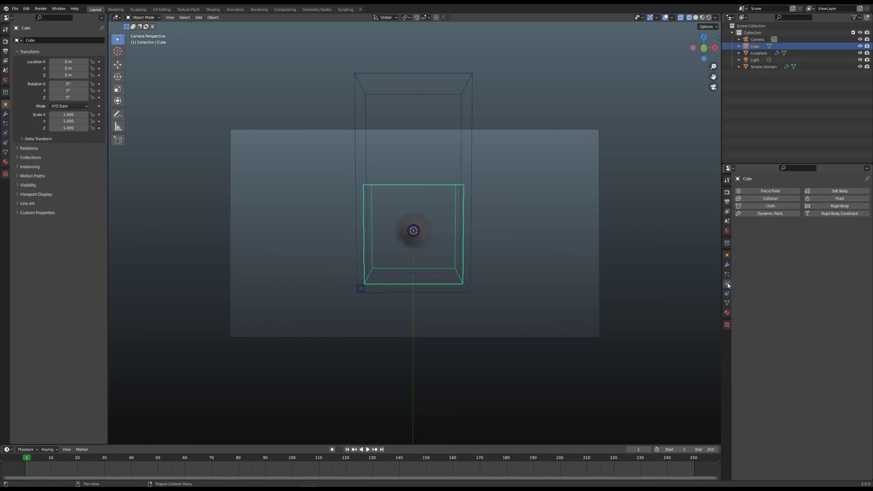
left_click(838, 199)
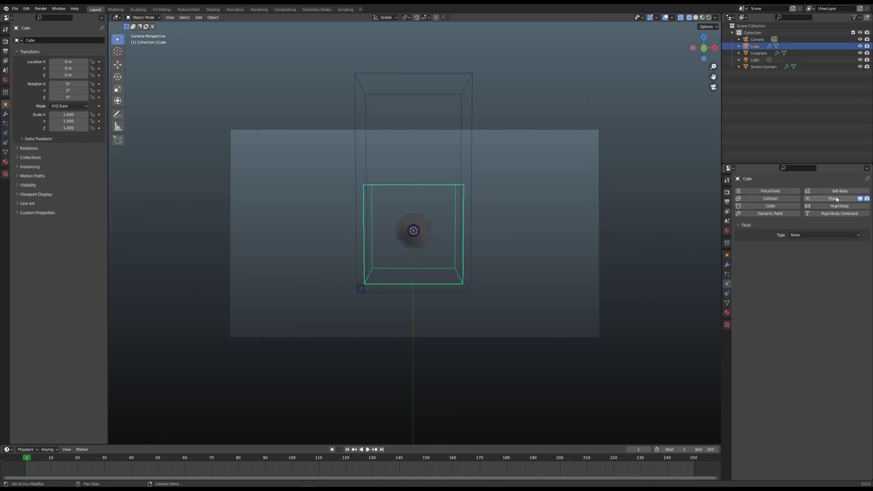
left_click(800, 236)
left_click(802, 266)
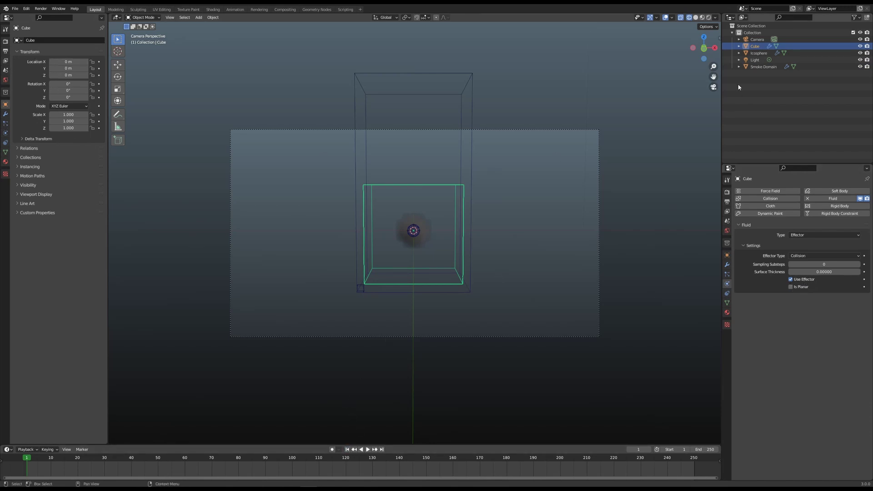
left_click(763, 67)
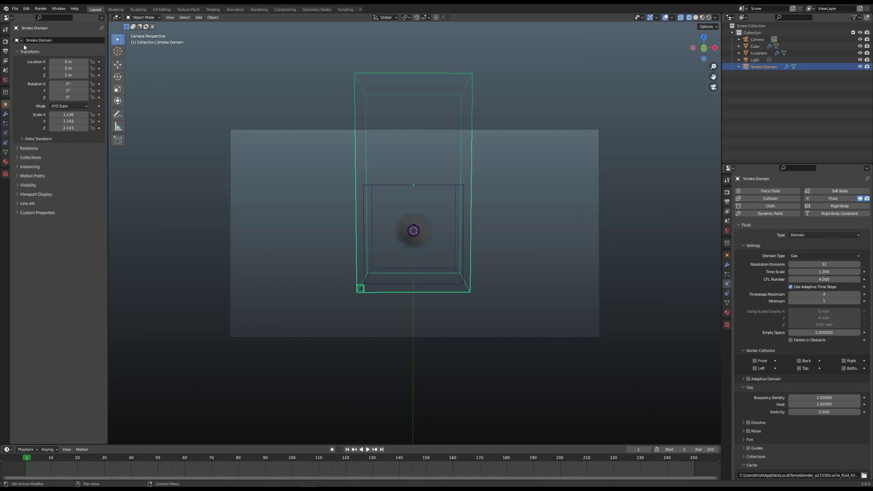
Step: Pin the left Properties panel to the Smoke Domain's physics, keeping Domain Type as Gas
left_click(5, 133)
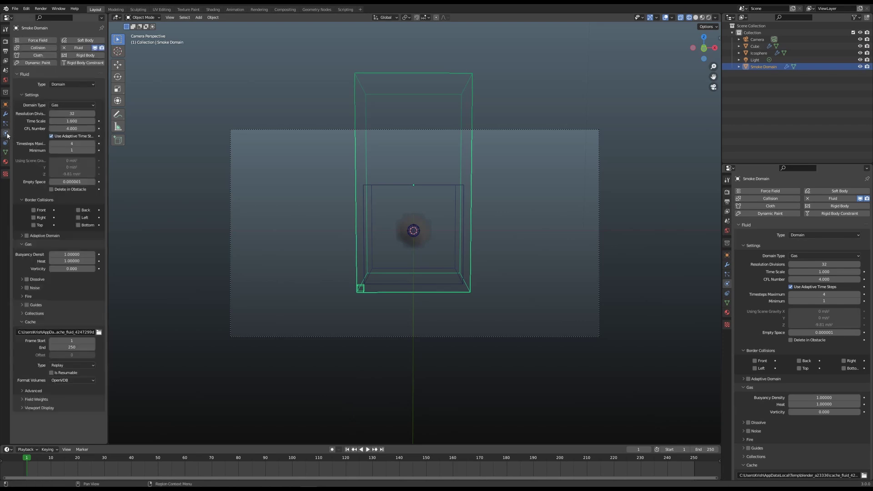
left_click(102, 28)
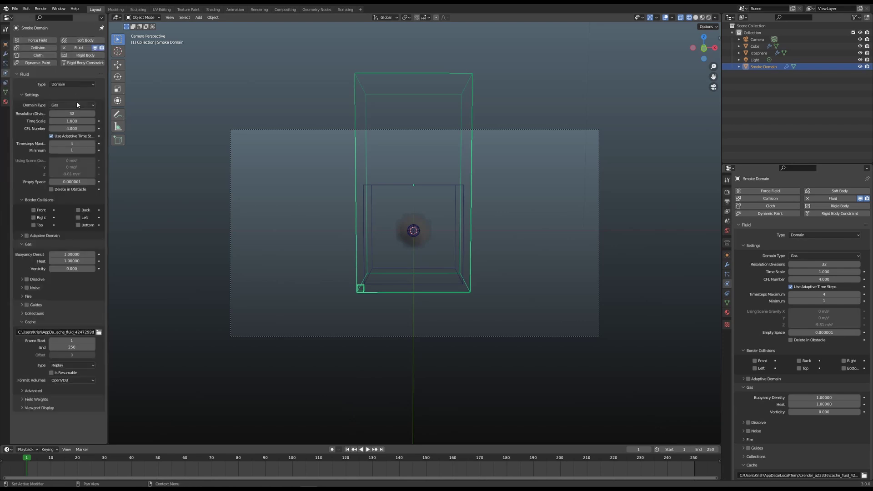
left_click(72, 105)
left_click(59, 114)
left_click(750, 120)
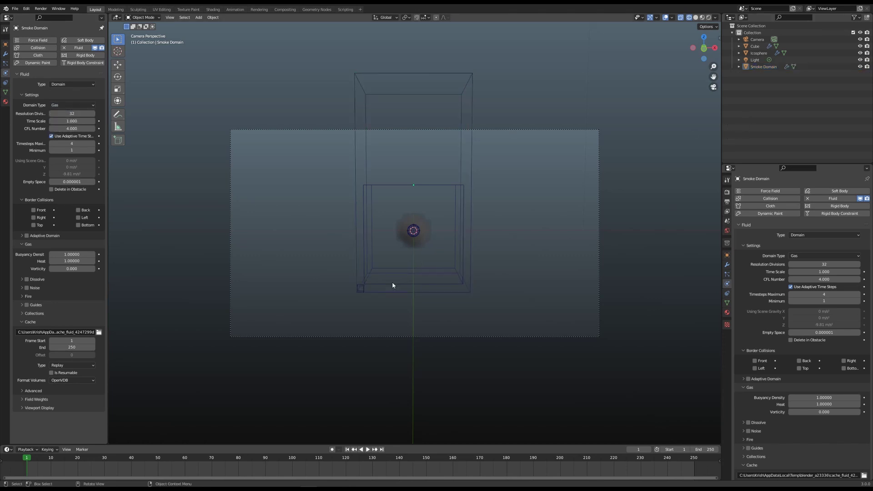
Step: Replay the smoke to frame 58, then rewind to frame 1
left_click(367, 449)
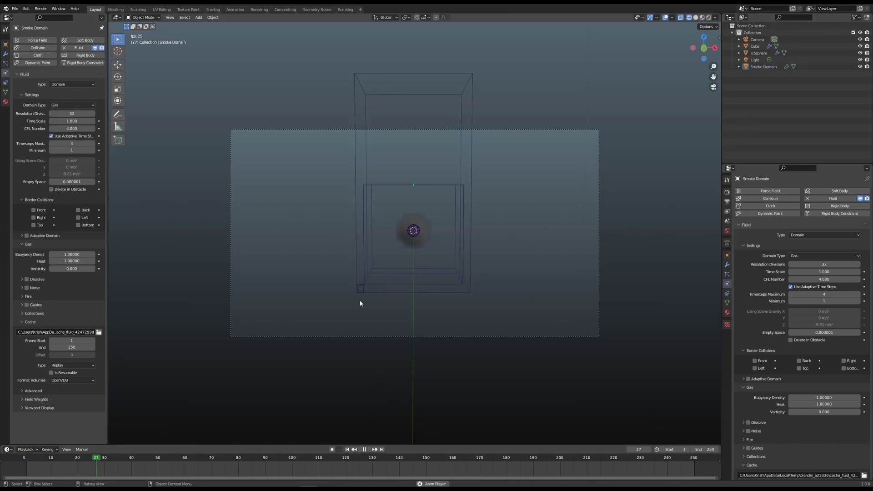
left_click(364, 449)
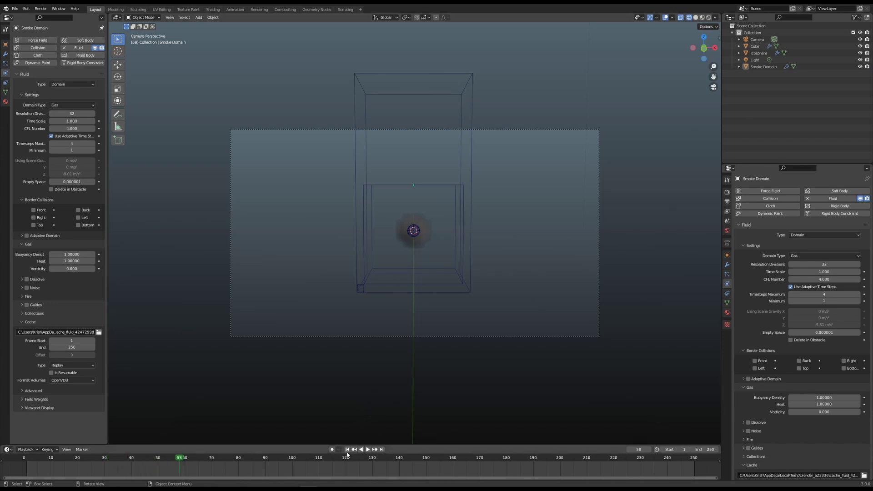
left_click(347, 449)
left_click(754, 46)
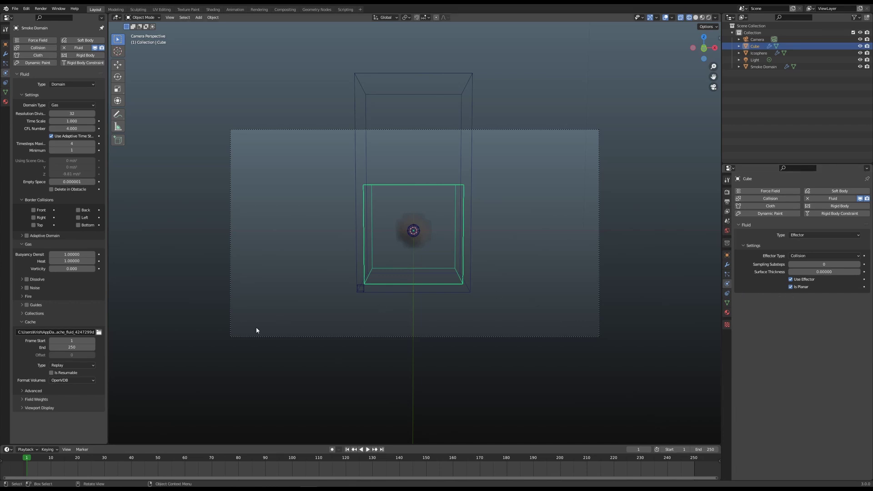
Step: Preview the smoke playback again and rewind to frame 1
left_click(64, 105)
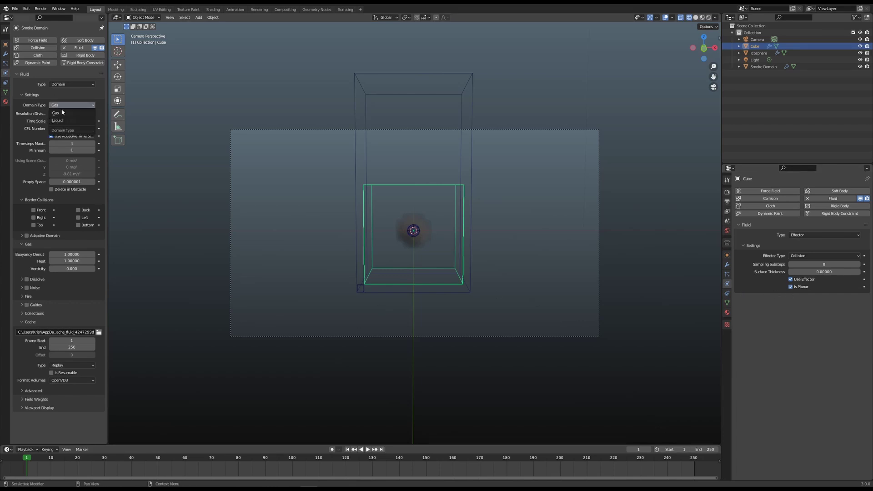
left_click(368, 450)
left_click(366, 449)
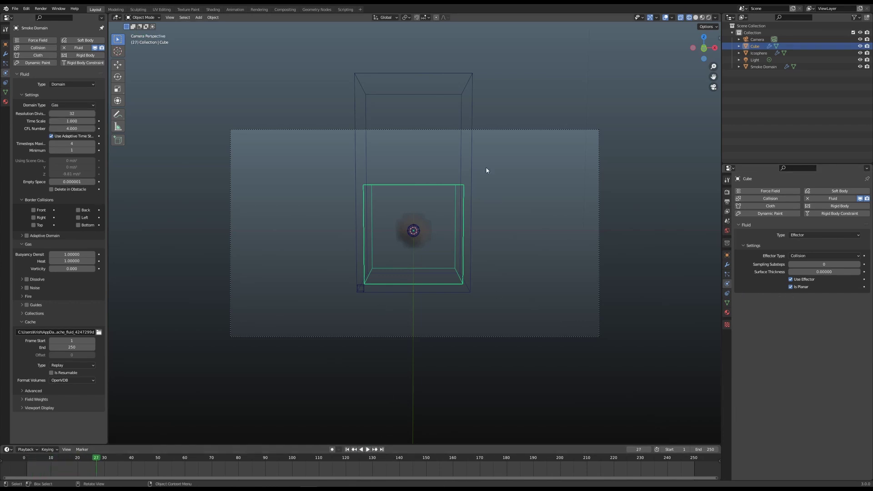
left_click(347, 449)
Step: Set the Cube's Surface Thickness to 0.00001, replay to frame 30, and rewind
left_click(839, 272)
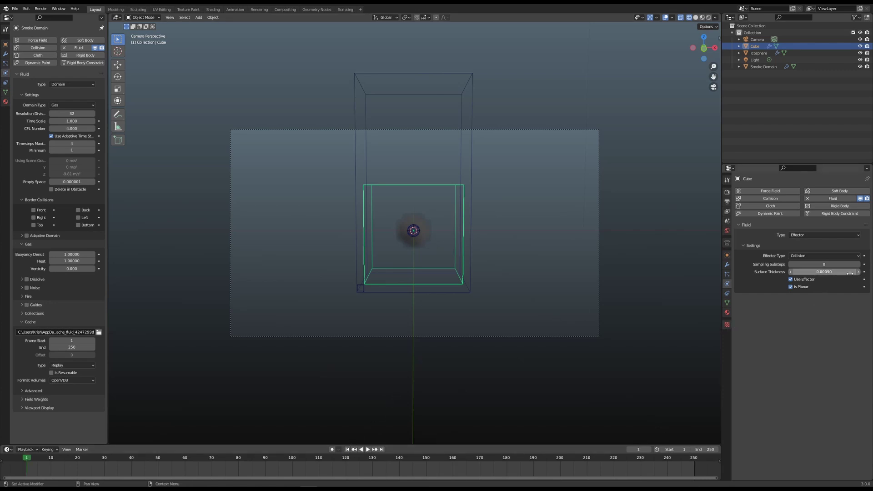
type("0.0005")
type("1")
key("Return")
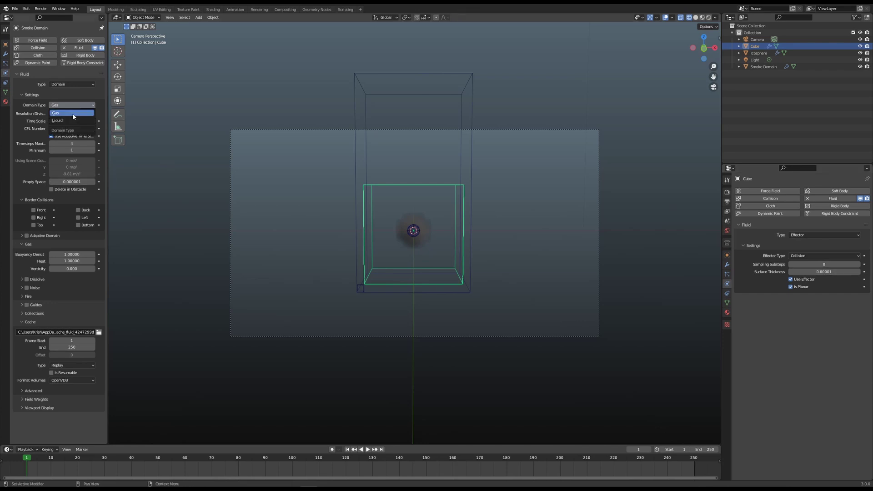
left_click(368, 449)
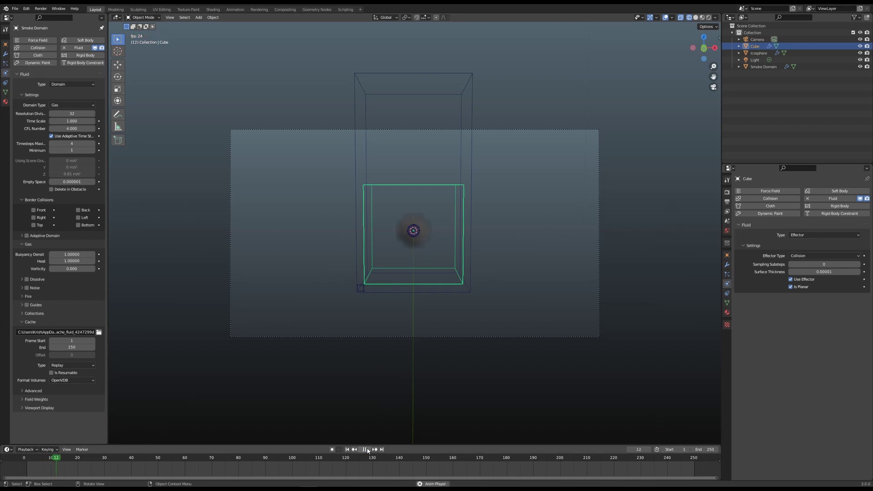
left_click(367, 449)
left_click(347, 449)
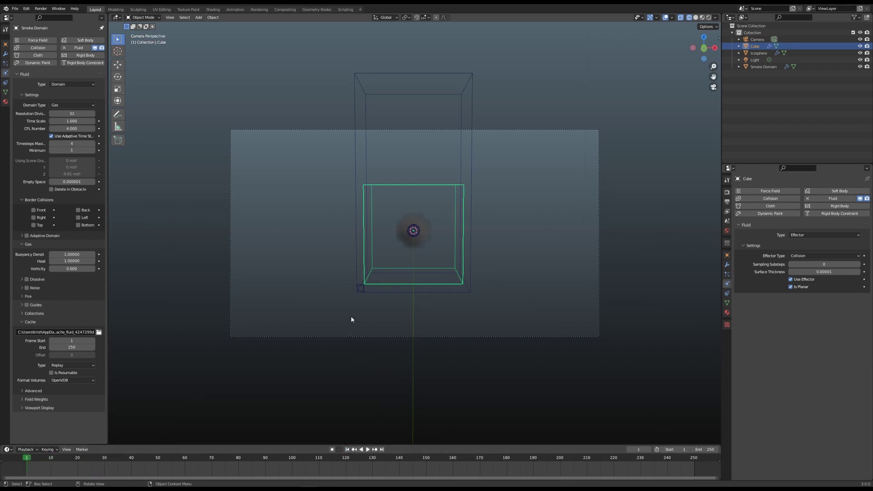
Step: Turn on Adaptive Domain with Margin 2 and play the smoke to about frame 114
left_click(30, 236)
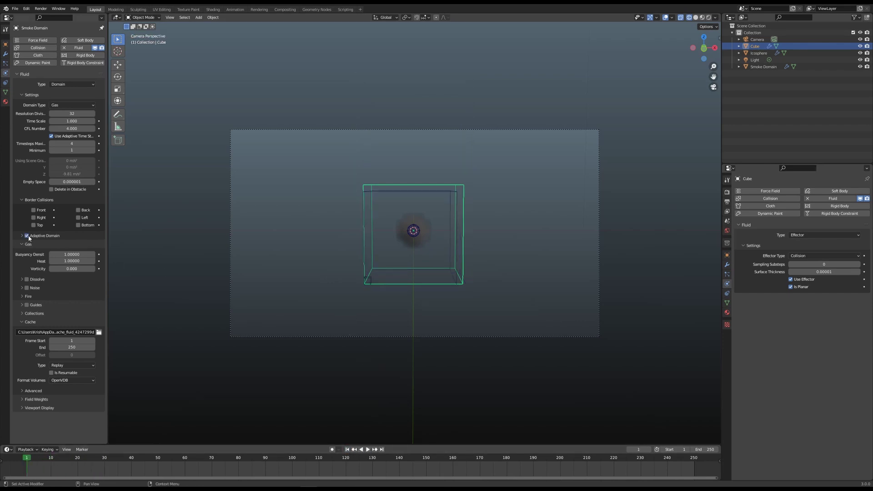
left_click(22, 237)
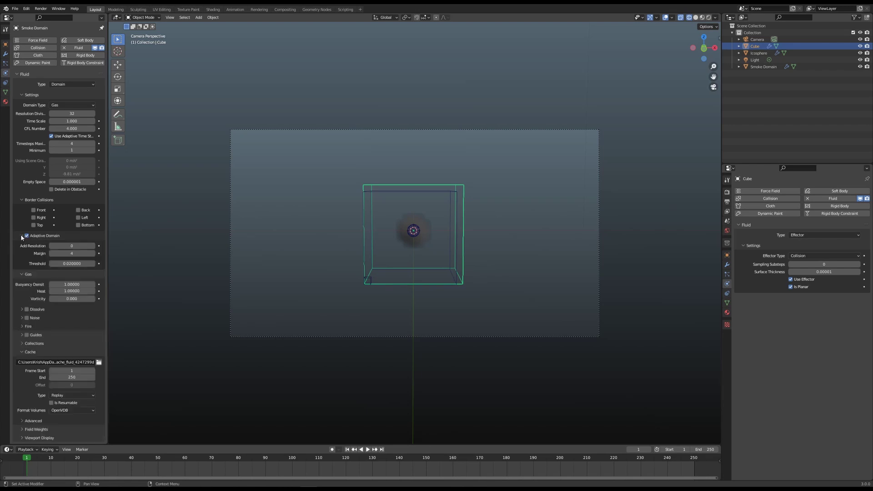
left_click(75, 253)
type("2")
key("Return")
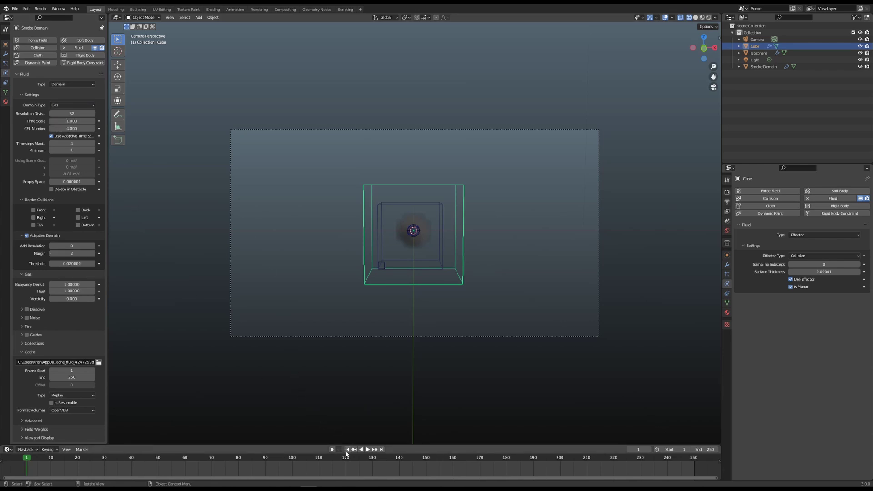
left_click(368, 450)
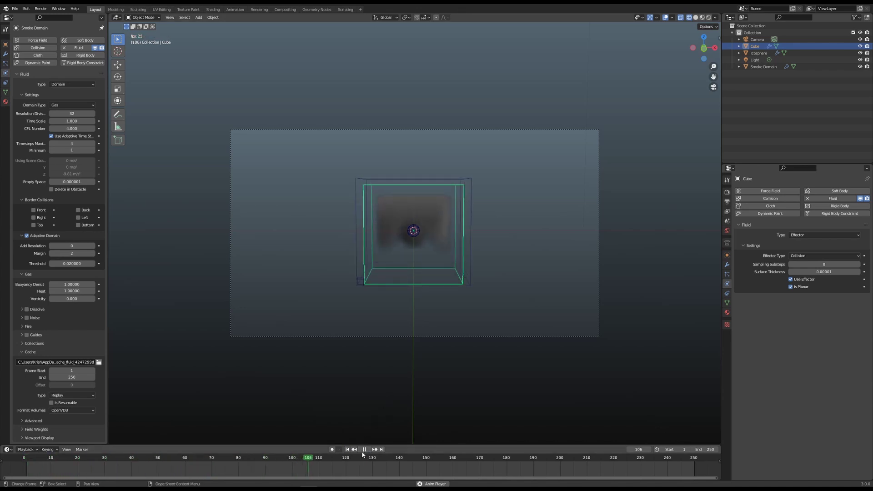
left_click(364, 449)
Step: Replay the smoke, then scrub back to frame 18
middle_click_drag(461, 314, 417, 246)
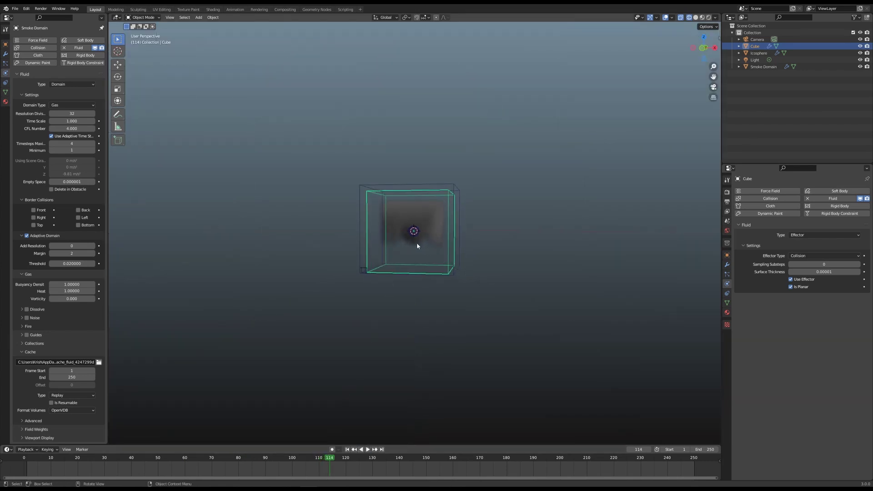
scroll(416, 243, "up", 3)
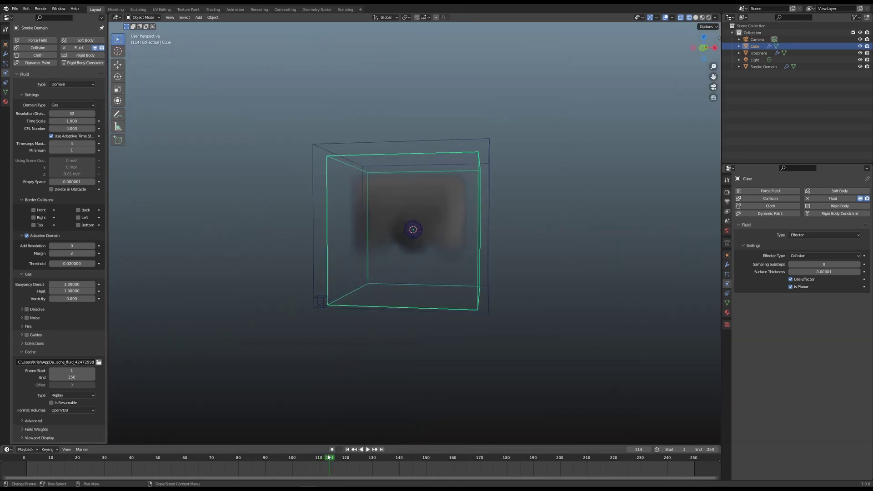
key("space")
left_click_drag(329, 458, 72, 468)
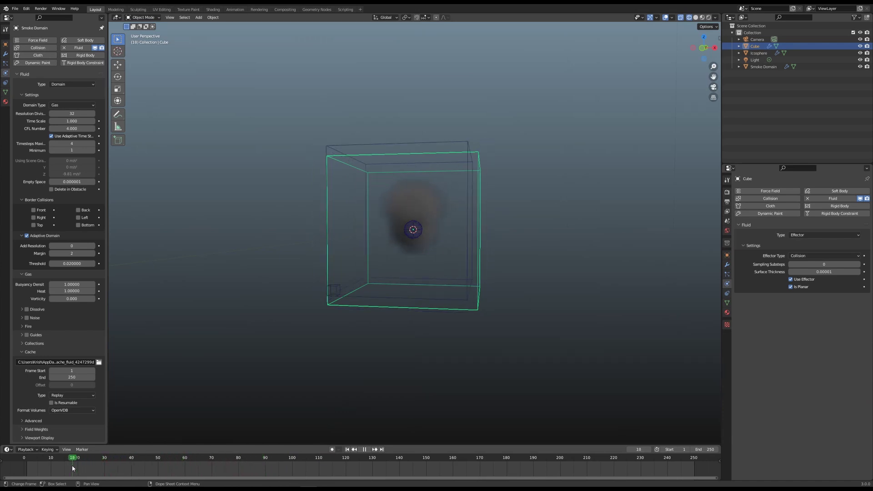
key("space")
middle_click_drag(491, 226, 476, 236)
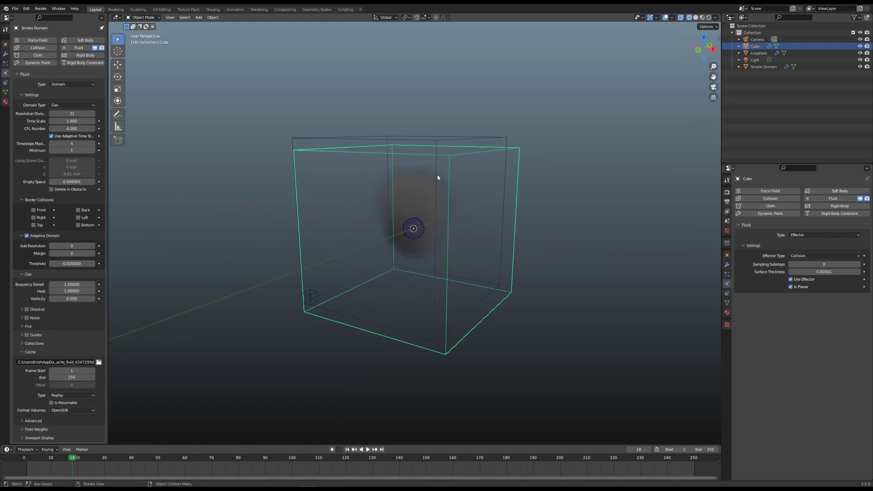
Step: Orbit around the domain to watch the smoke rise from several angles
middle_click_drag(437, 177, 505, 156)
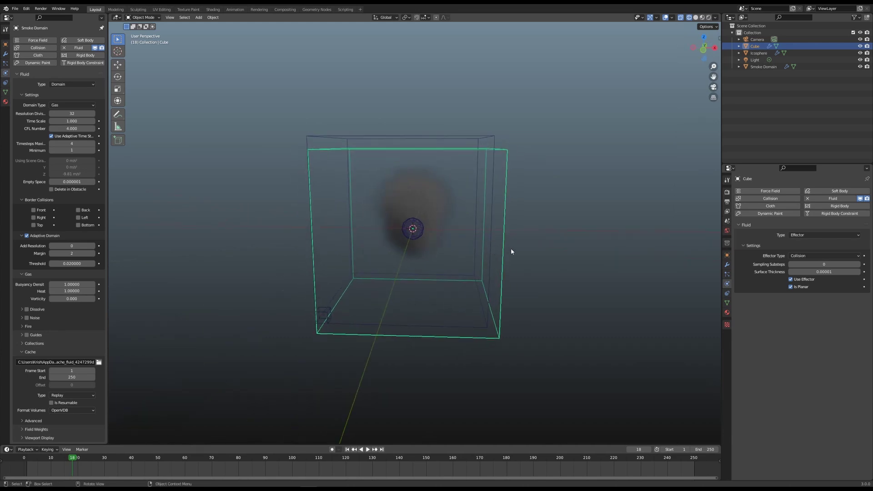
middle_click_drag(510, 250, 537, 231)
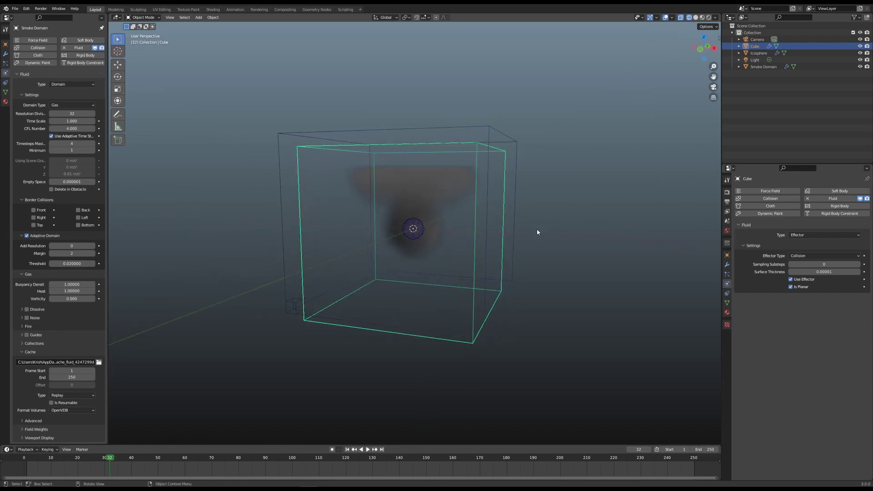
middle_click_drag(537, 228, 528, 221)
mouse_move(485, 162)
middle_mouse_down()
mouse_move(526, 211)
mouse_move(513, 149)
mouse_move(473, 160)
middle_mouse_up()
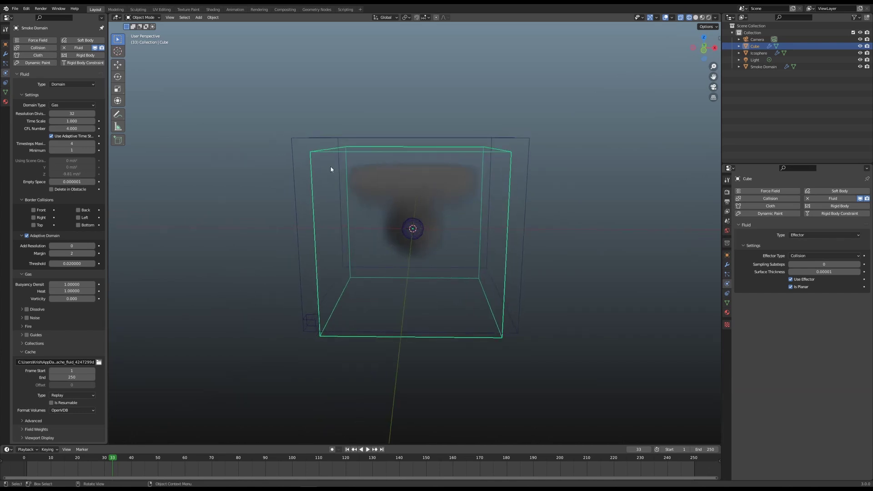
middle_click_drag(562, 231, 554, 226)
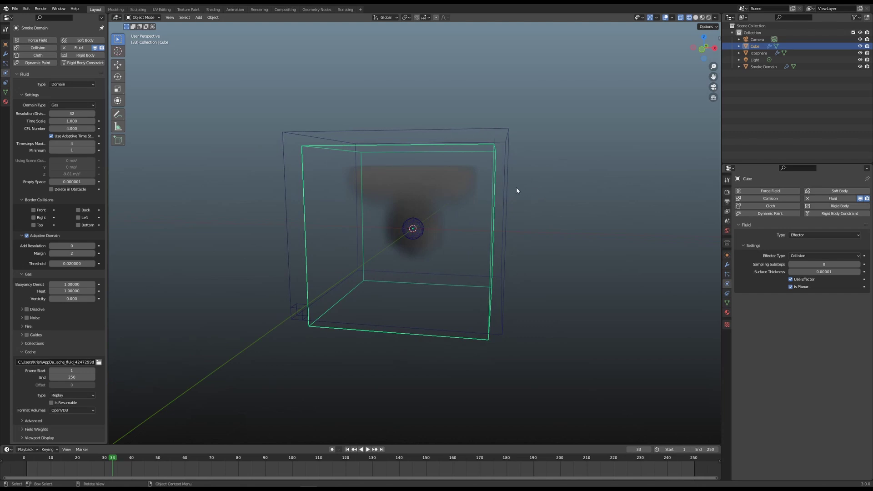
middle_click_drag(533, 194, 344, 156)
middle_click_drag(491, 215, 482, 206)
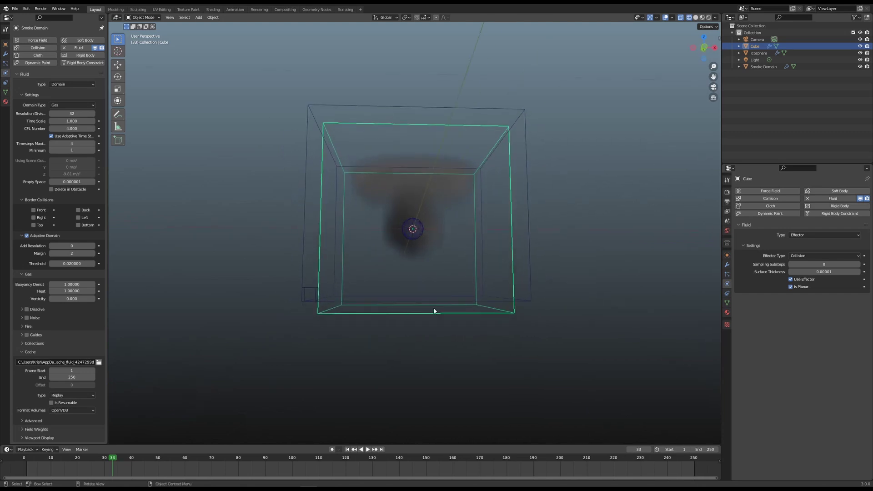
mouse_move(434, 311)
middle_mouse_down()
mouse_move(455, 302)
mouse_move(427, 311)
middle_mouse_up()
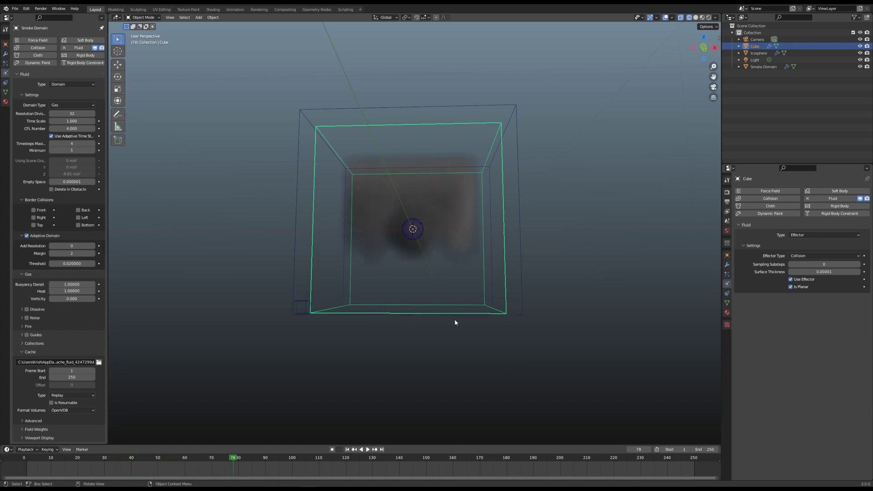
Step: Play the smoke backward and forward, then rewind to frame 1
key("shift+ctrl+space")
key("space")
mouse_move(546, 264)
middle_mouse_down()
mouse_move(500, 279)
mouse_move(530, 269)
middle_mouse_up()
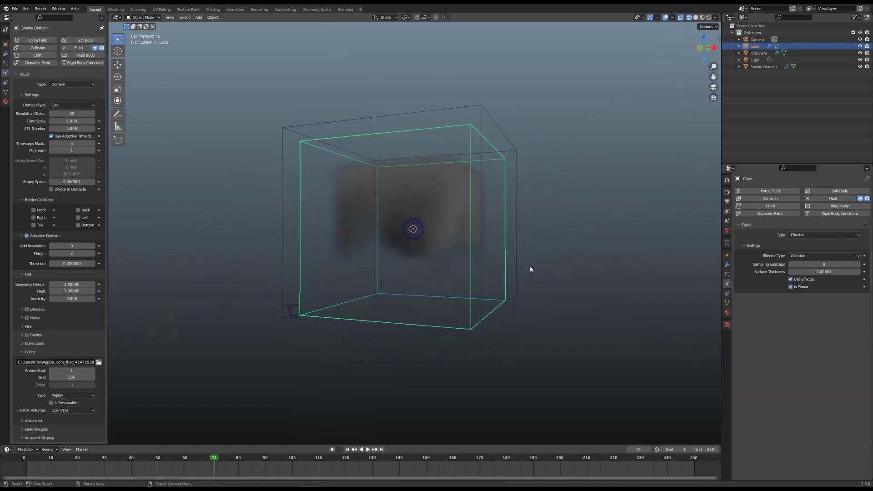
left_click(347, 449)
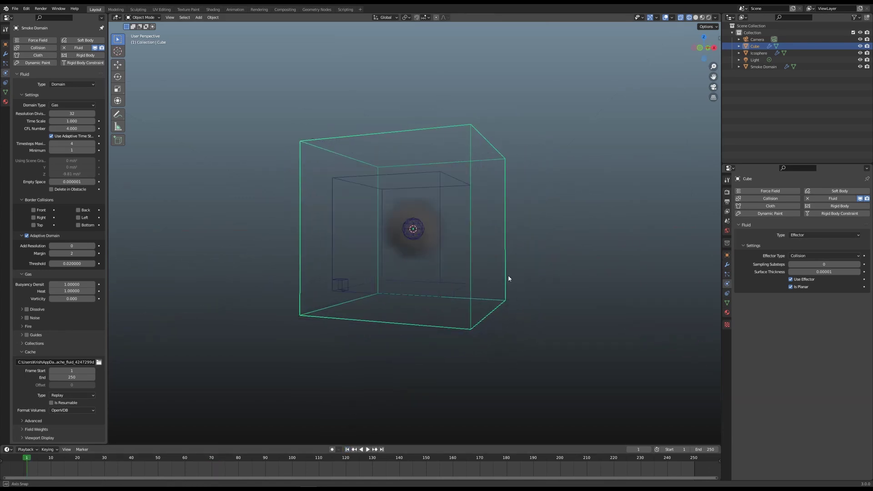
Step: In Edit Mode on the Smoke Domain, lower its top face along Z
mouse_move(509, 274)
middle_mouse_down()
mouse_move(515, 280)
mouse_move(517, 269)
middle_mouse_up()
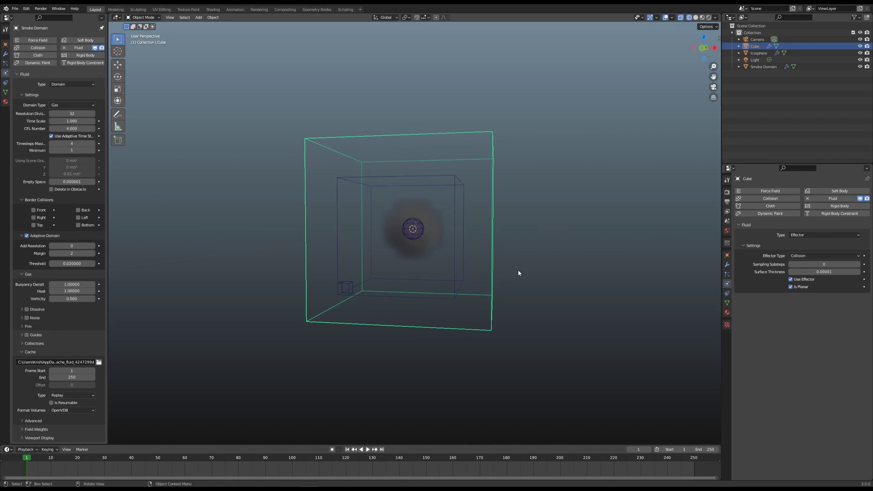
left_click(763, 67)
key("Tab")
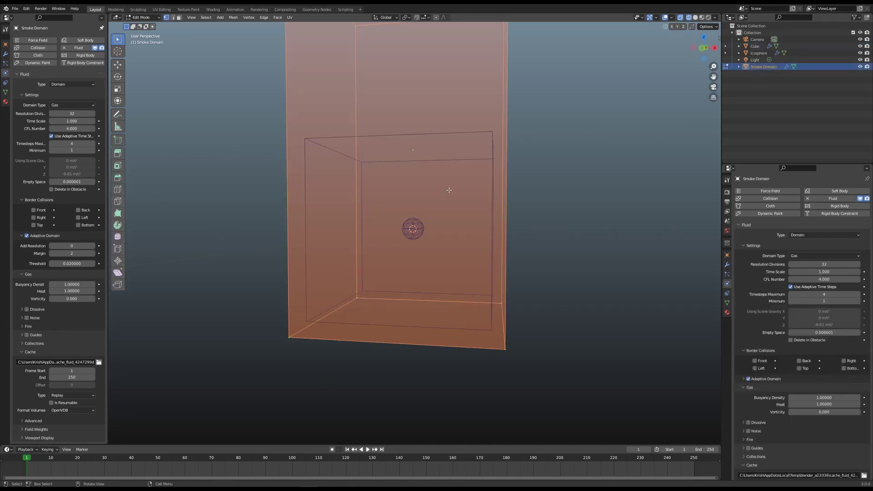
scroll(540, 208, "down", 5)
middle_click_drag(524, 208, 453, 151)
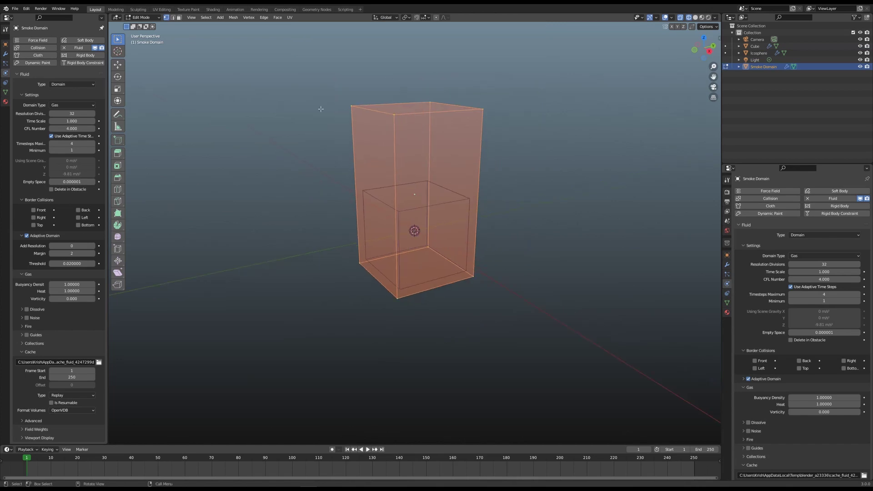
left_click(179, 17)
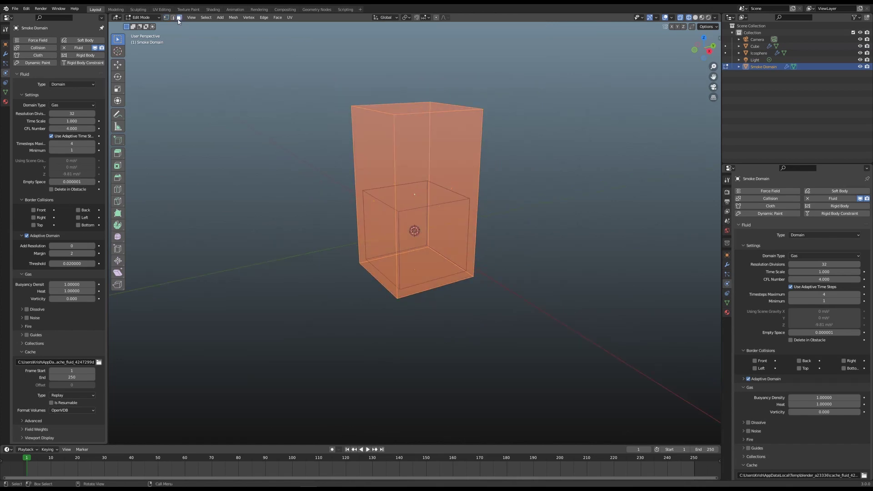
left_click(417, 110)
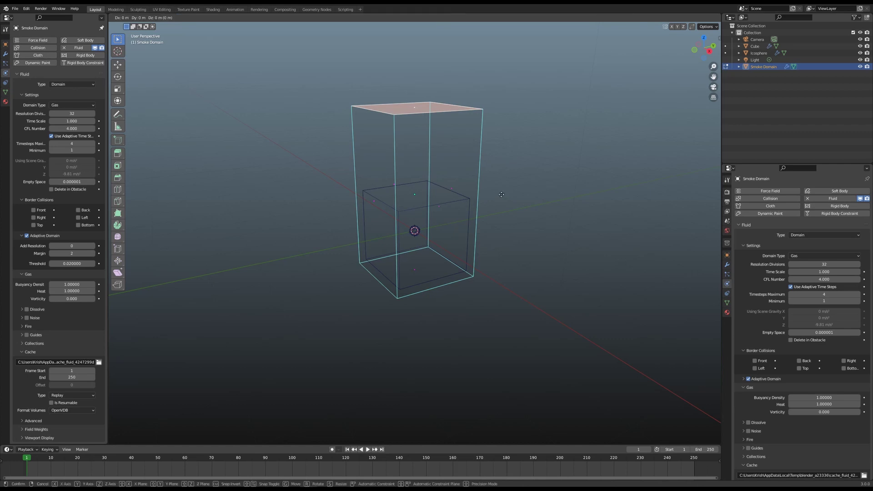
key("z")
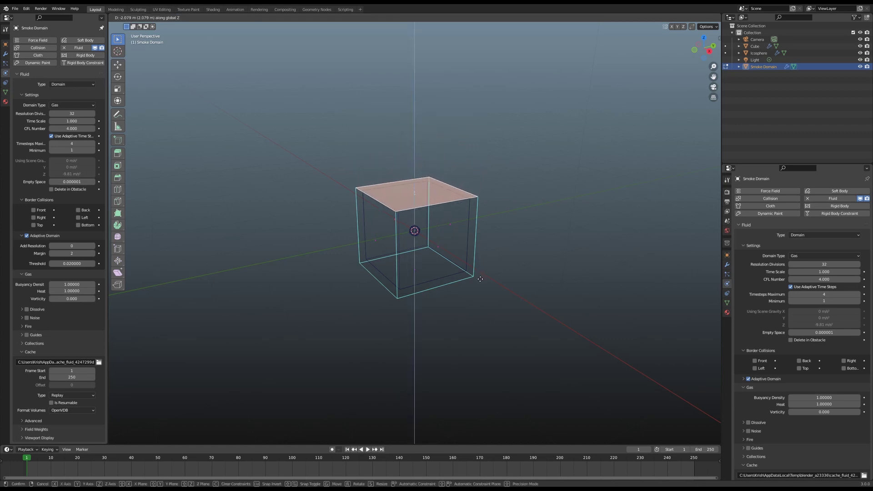
left_click(477, 278)
Step: Move the selected domain face along the global Y axis
middle_click_drag(500, 288, 420, 275)
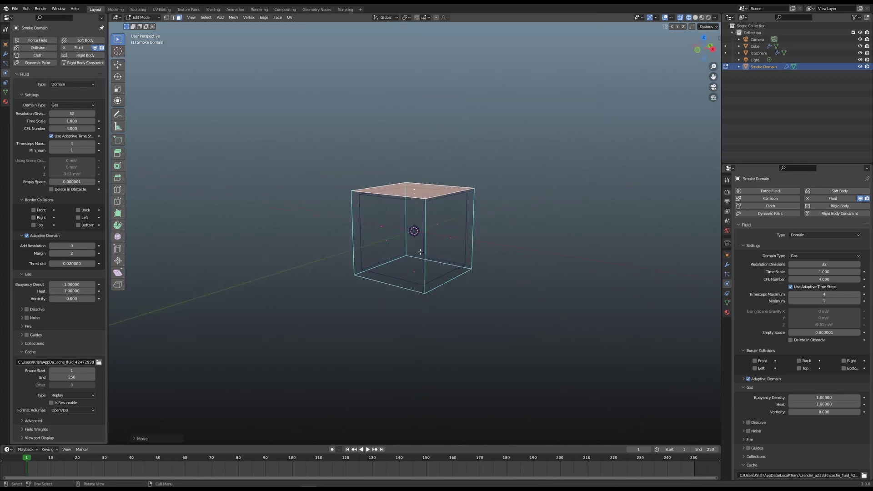
middle_click_drag(460, 255, 405, 205)
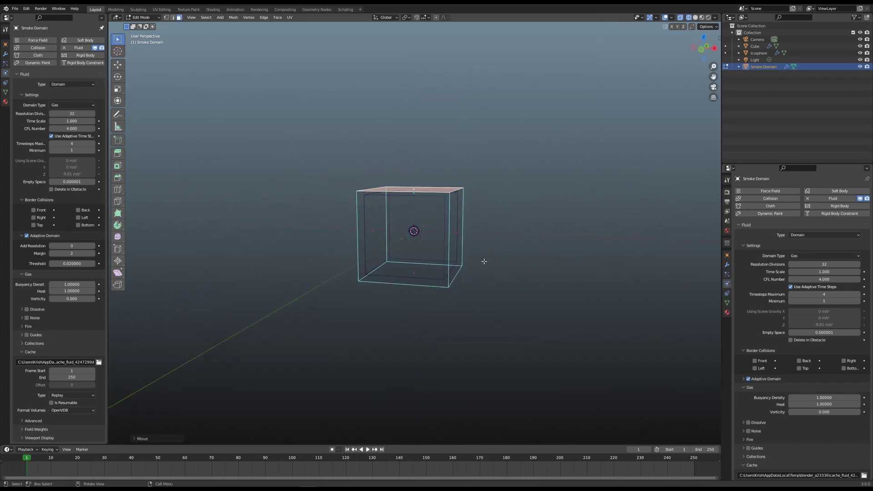
middle_click_drag(484, 261, 373, 257)
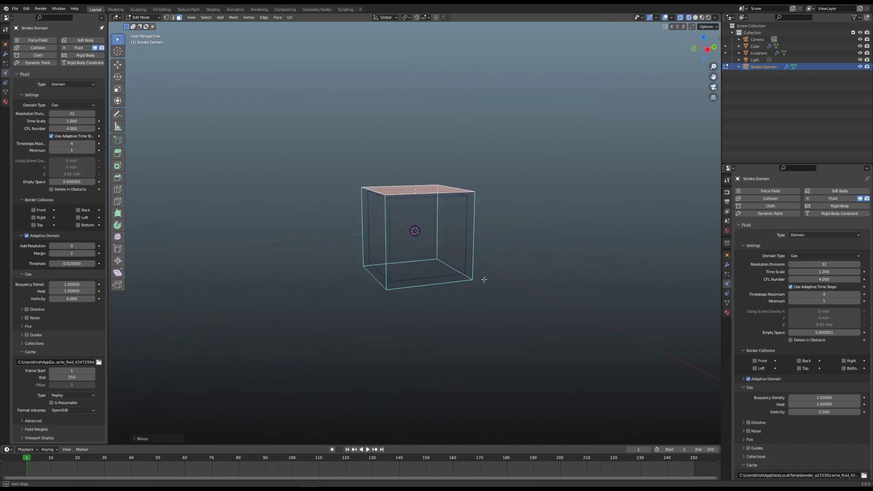
scroll(355, 254, "down", 5)
scroll(473, 278, "up", 5)
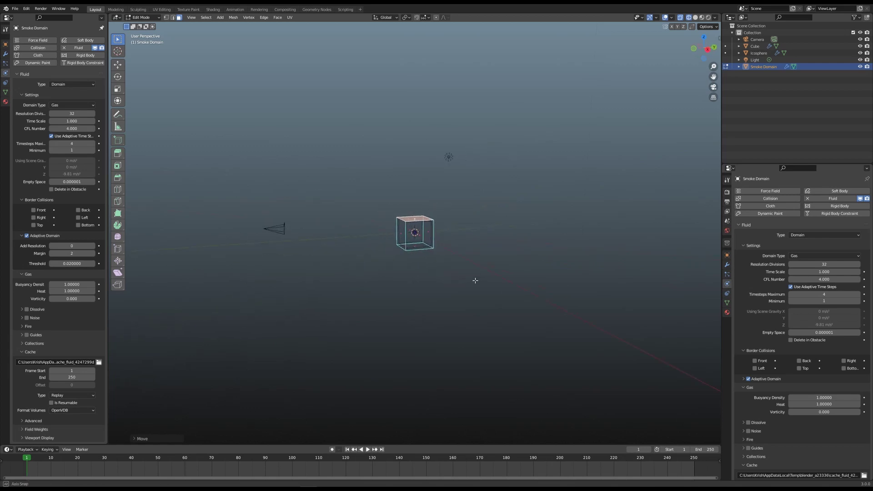
middle_click_drag(477, 266, 500, 269)
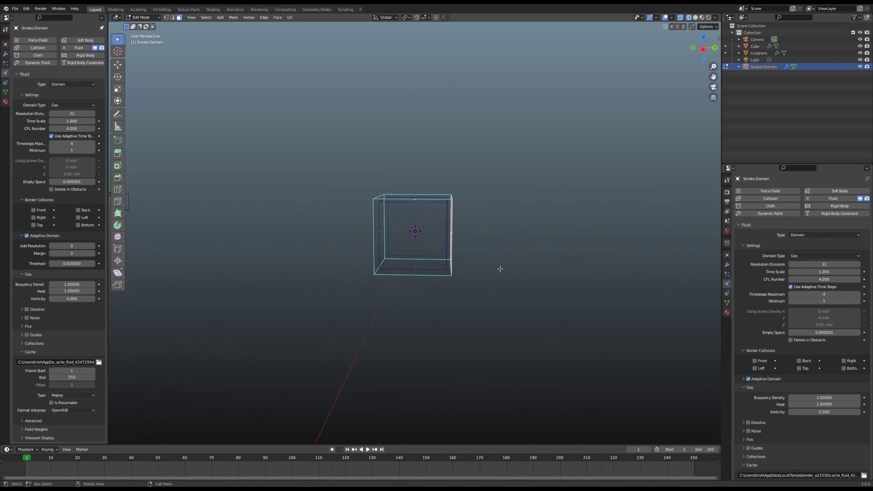
key("g")
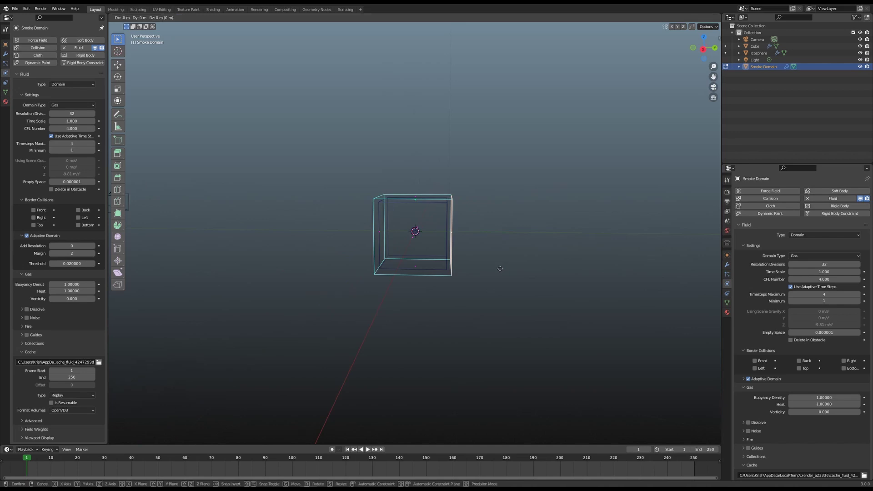
key("y")
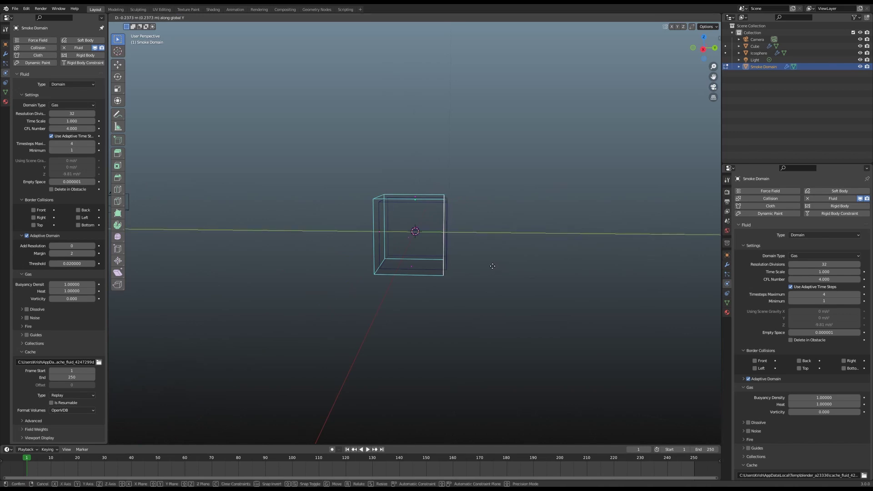
left_click(491, 265)
Step: Deselect the face and return to Object Mode
middle_click_drag(491, 265, 468, 222)
left_click(471, 224)
scroll(452, 212, "up", 2)
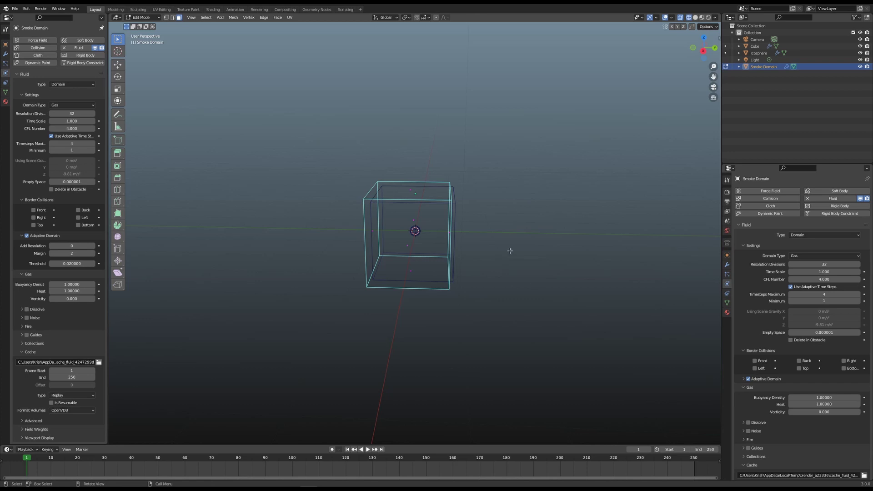
key("Tab")
middle_click_drag(505, 249, 568, 237)
left_click(70, 105)
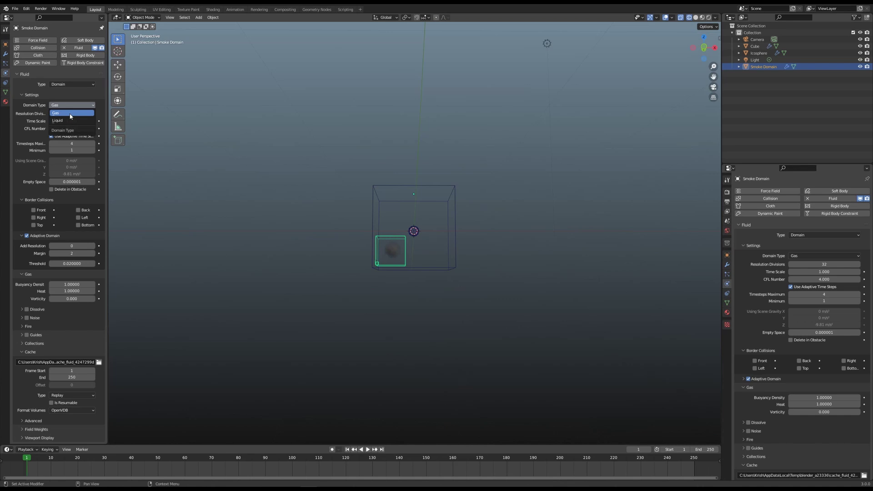
key("KP_0")
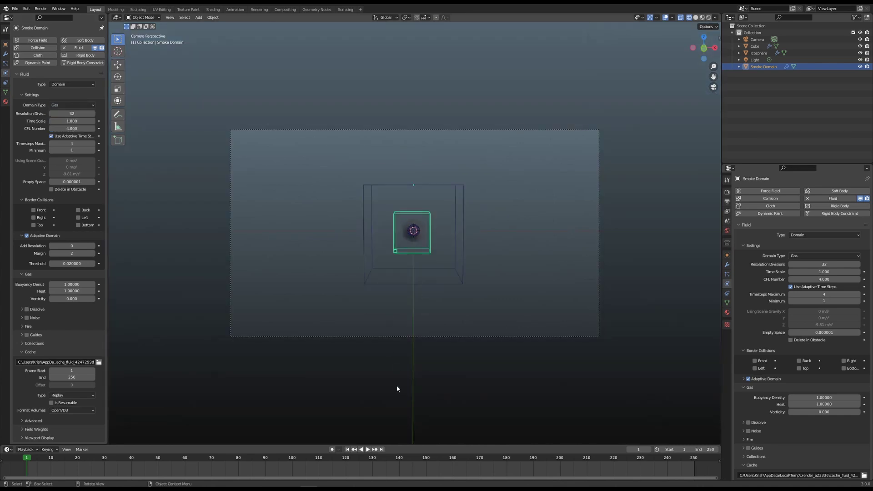
left_click(368, 449)
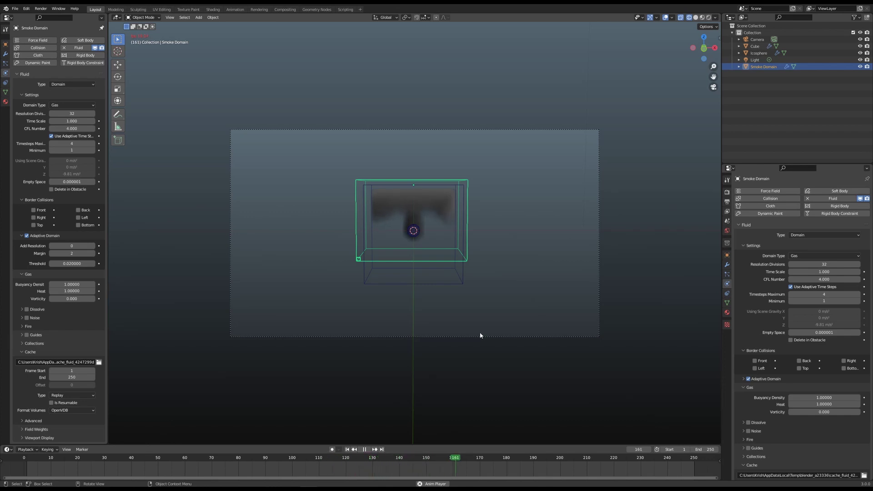
left_click(364, 450)
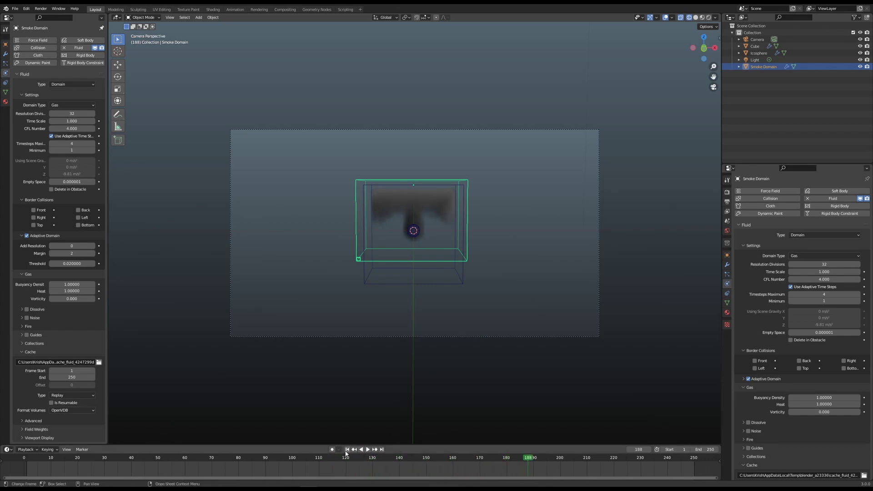
left_click(346, 450)
key("KP_0")
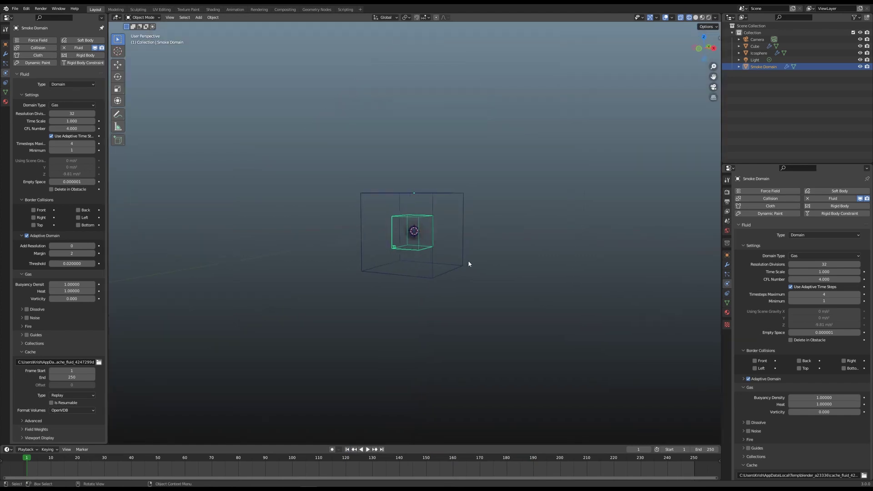
Step: Delete the Cube collider and add a Suzanne monkey head in its place
left_click(434, 201)
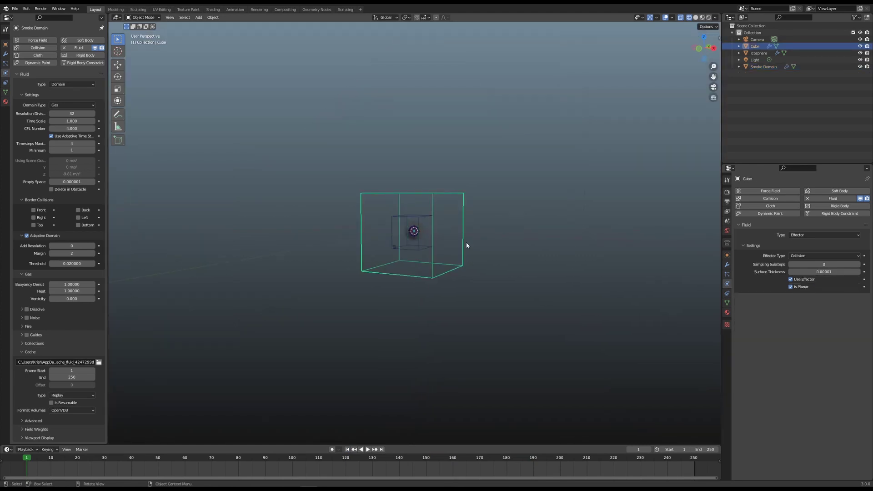
key("x")
left_click(450, 241)
key("shift+a")
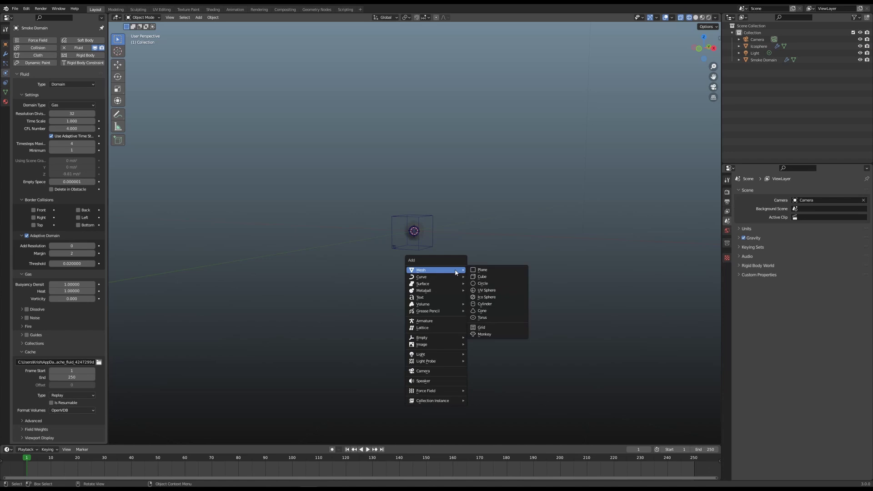
mouse_move(456, 277)
left_click(487, 335)
middle_click_drag(446, 251, 482, 237)
scroll(672, 156, "up", 3)
Step: Scale up the Smoke Domain mesh in Edit Mode
left_click(757, 60)
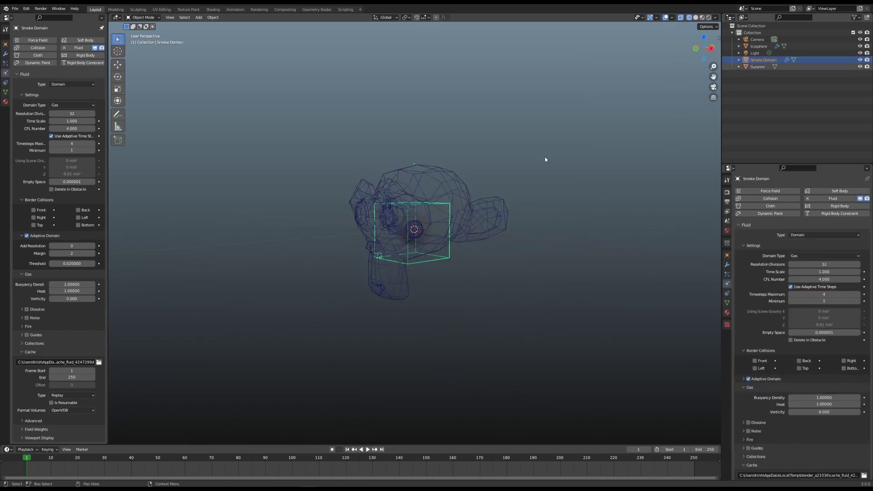
key("Tab")
key("s")
middle_click_drag(501, 256, 520, 254)
Step: Shift the domain's right face outward along Y and return to Object Mode
left_click(486, 243)
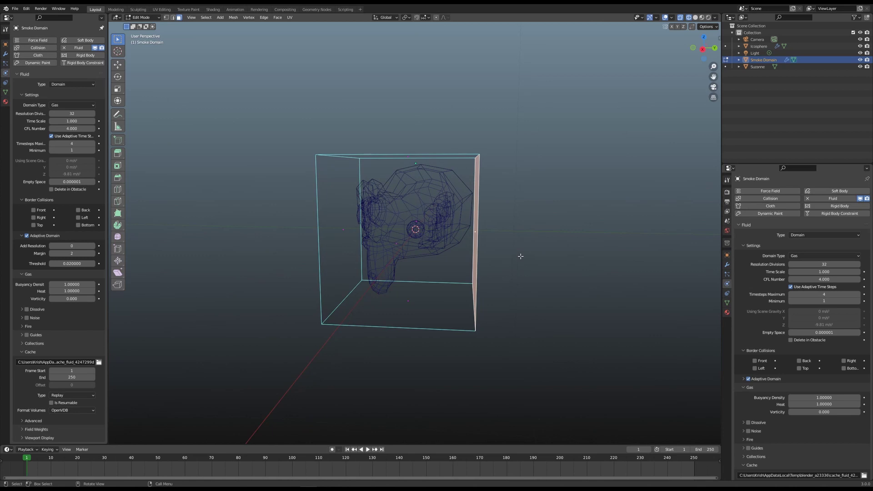
key("g")
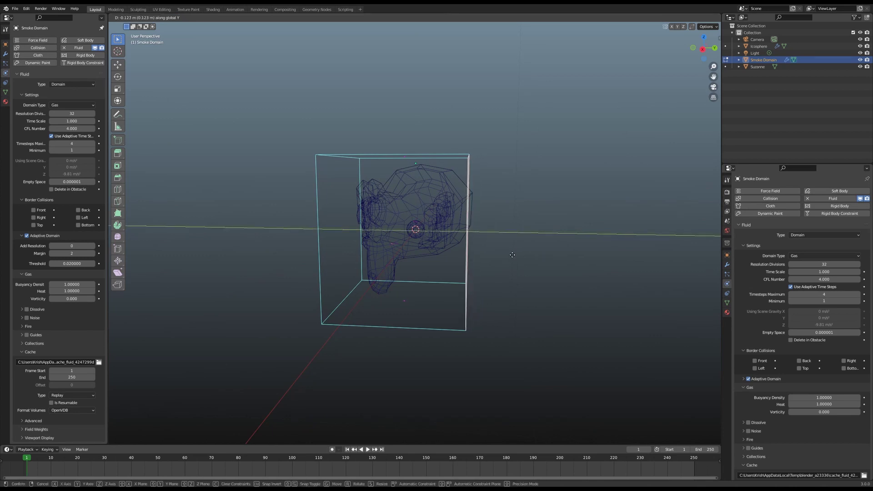
left_click(518, 256)
middle_click_drag(518, 255, 501, 258)
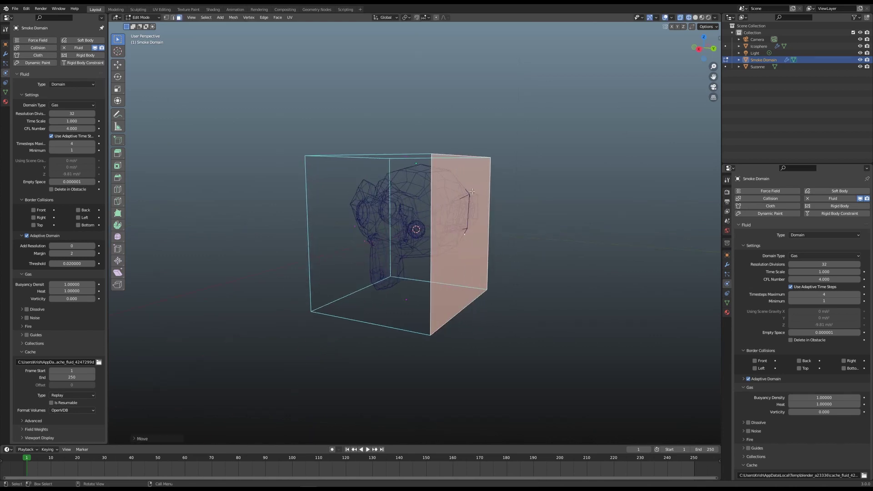
middle_click_drag(501, 237, 432, 198)
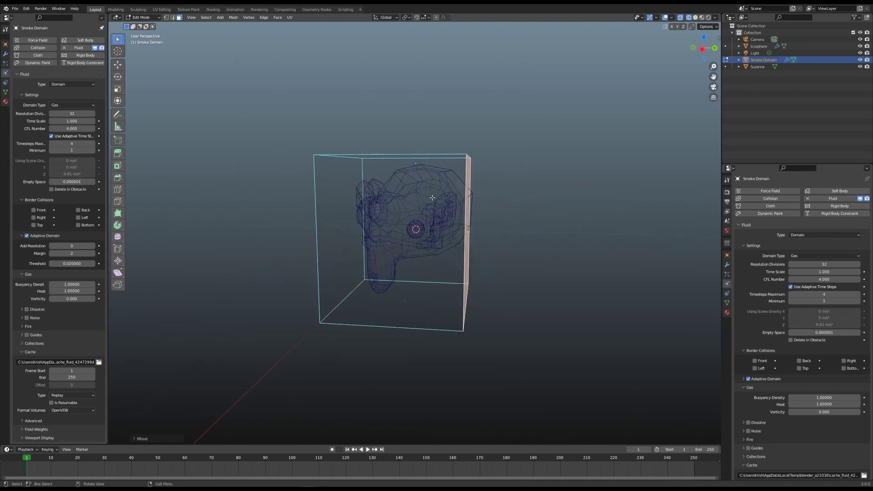
middle_click_drag(514, 223, 565, 229)
key("Tab")
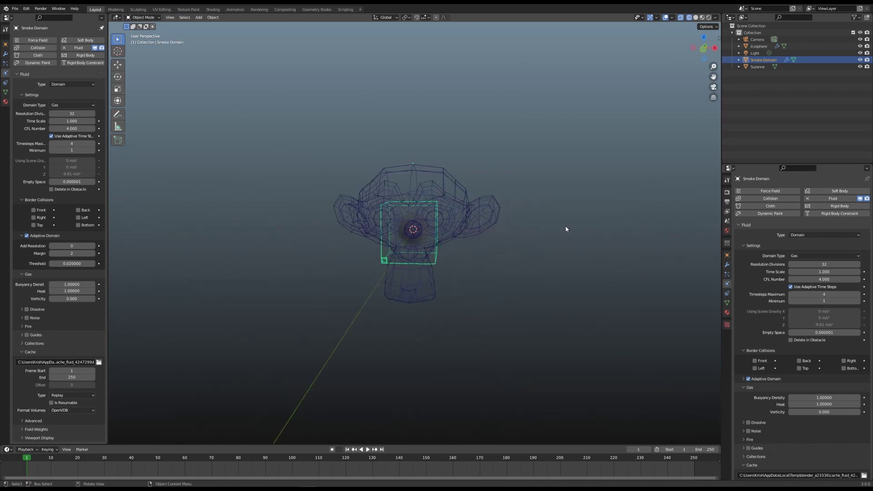
Step: View the scene through the camera and keep the smoke domain type as Gas
key("KP_0")
left_click(72, 105)
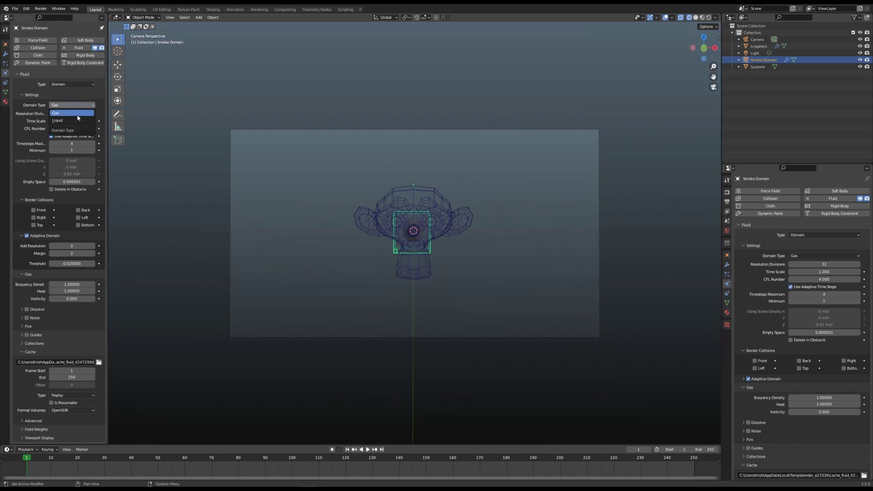
left_click(768, 141)
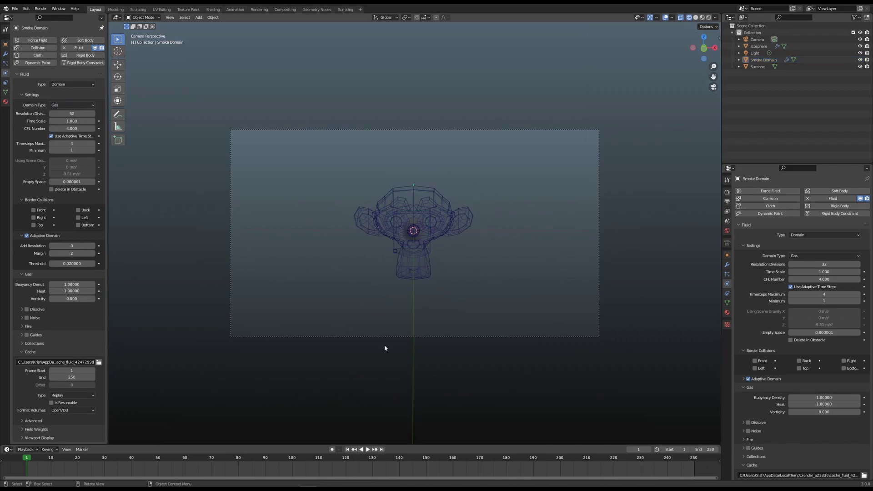
scroll(405, 248, "up", 2)
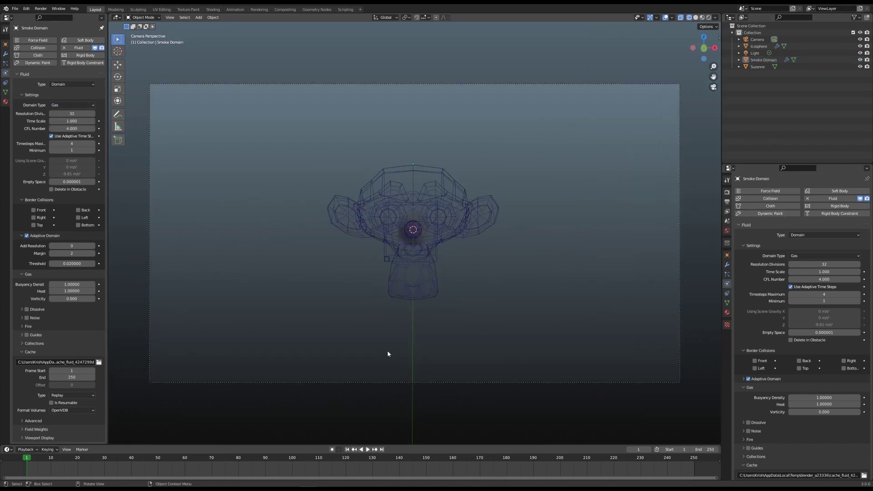
Step: Play the smoke test to frame 64, rewind to frame 1, and select Suzanne
left_click(368, 449)
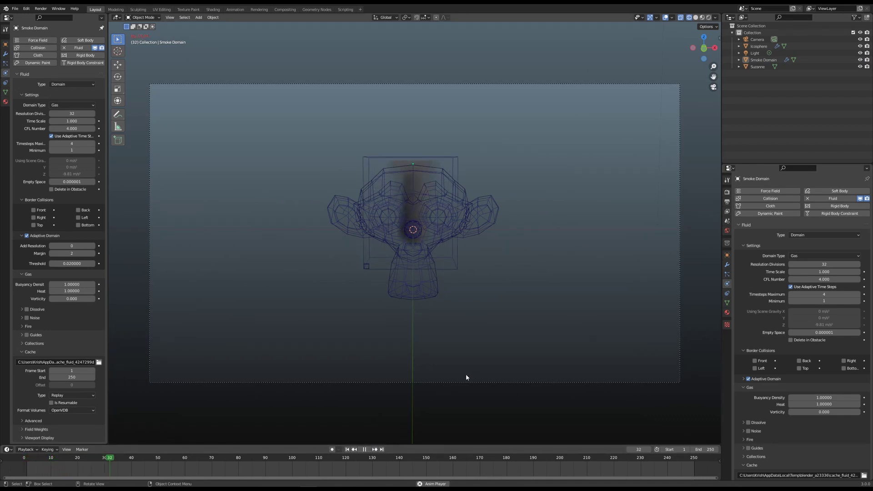
left_click(364, 449)
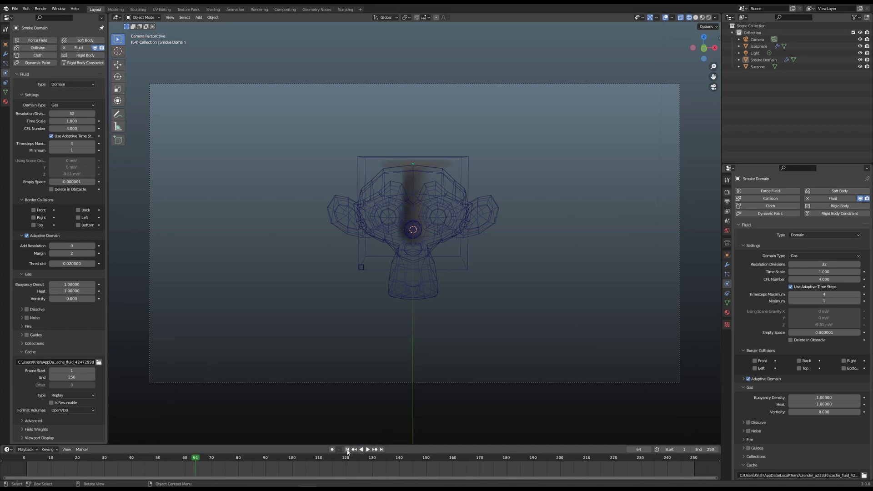
left_click(347, 449)
left_click(757, 67)
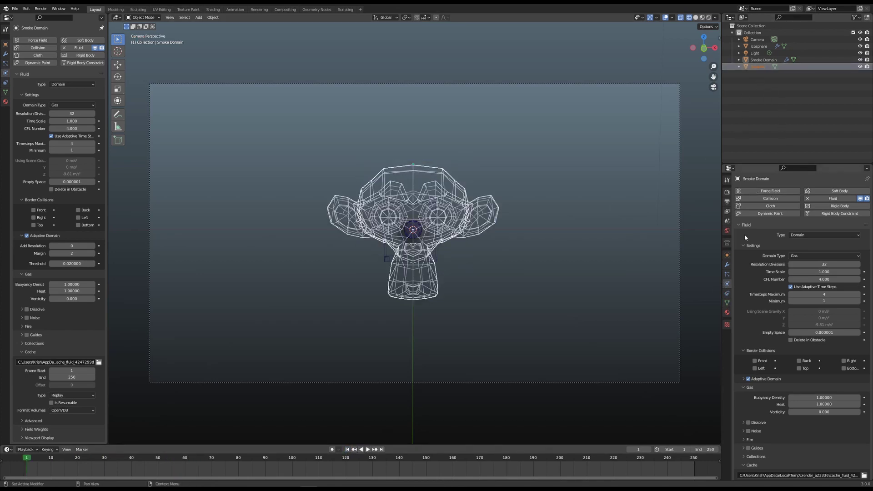
left_click(759, 66)
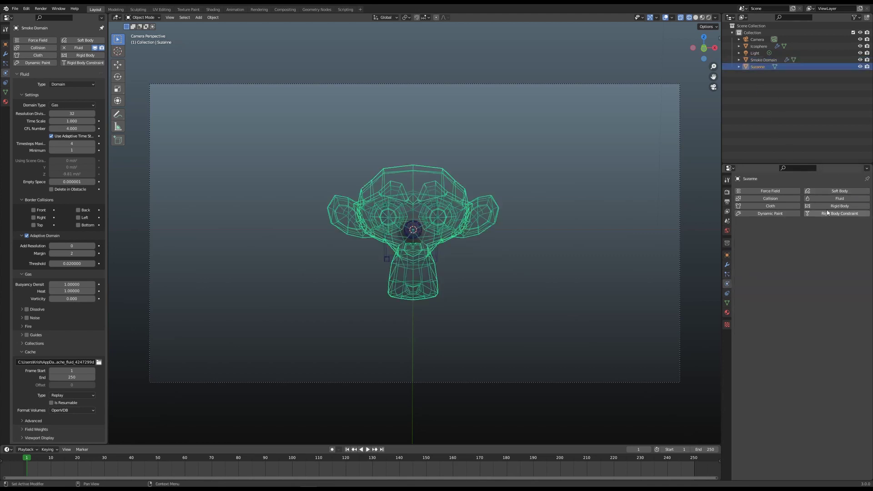
Step: Give Suzanne Fluid physics as an Effector with Surface Thickness 0.000501
left_click(839, 198)
left_click(798, 236)
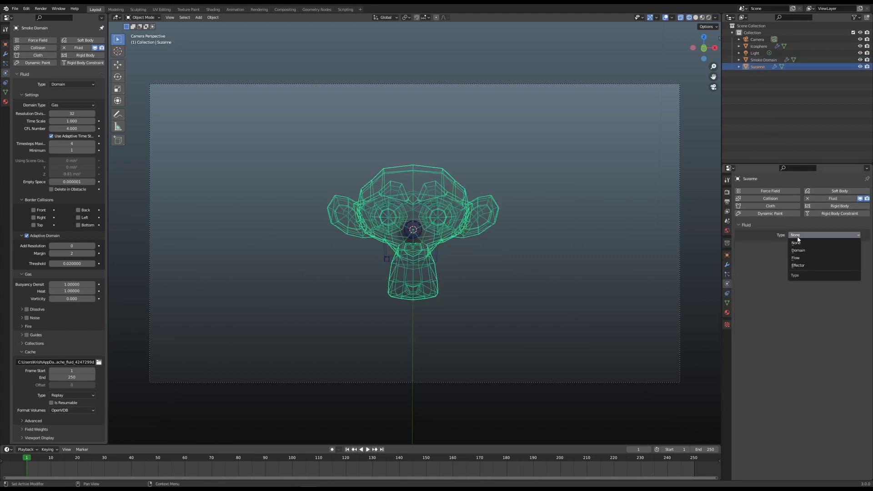
left_click(797, 265)
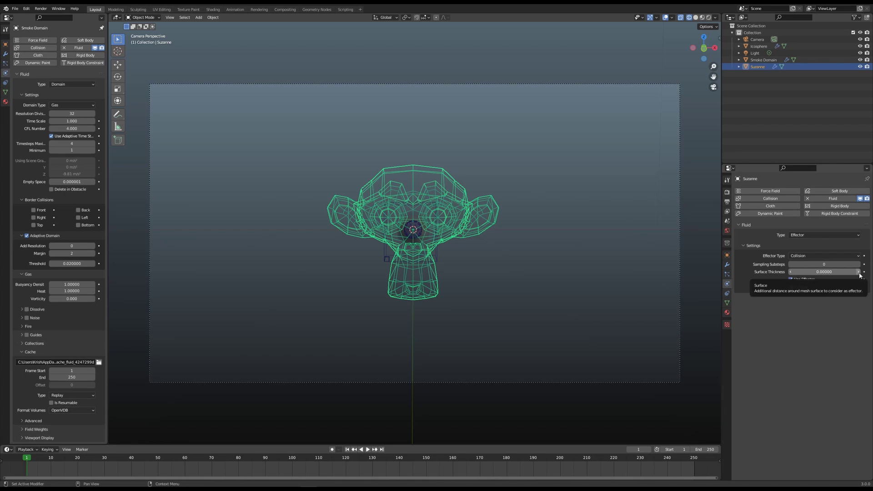
left_click(832, 272)
type("0.0005")
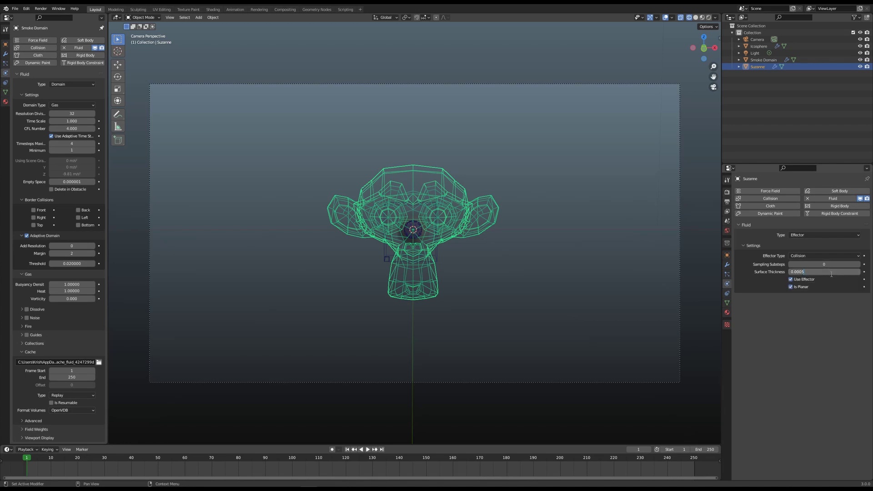
type("01")
key("Return")
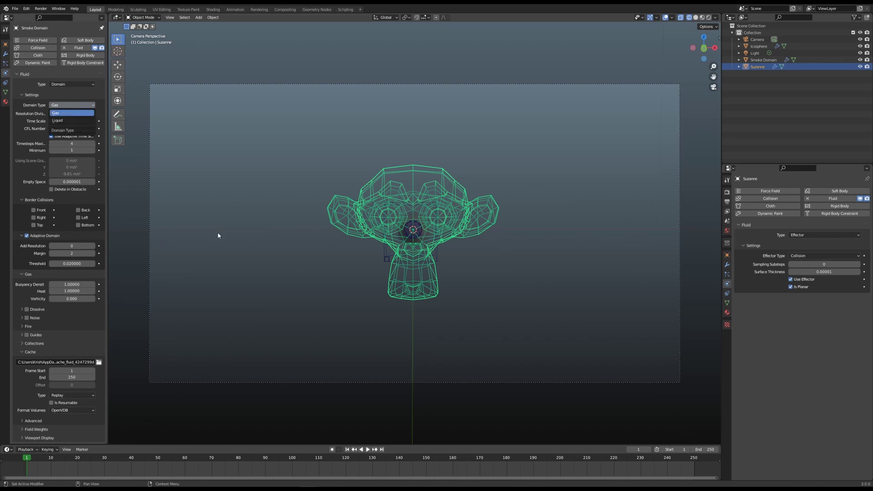
Step: Play the smoke simulation to frame 40, then rewind to the first frame
left_click(362, 449)
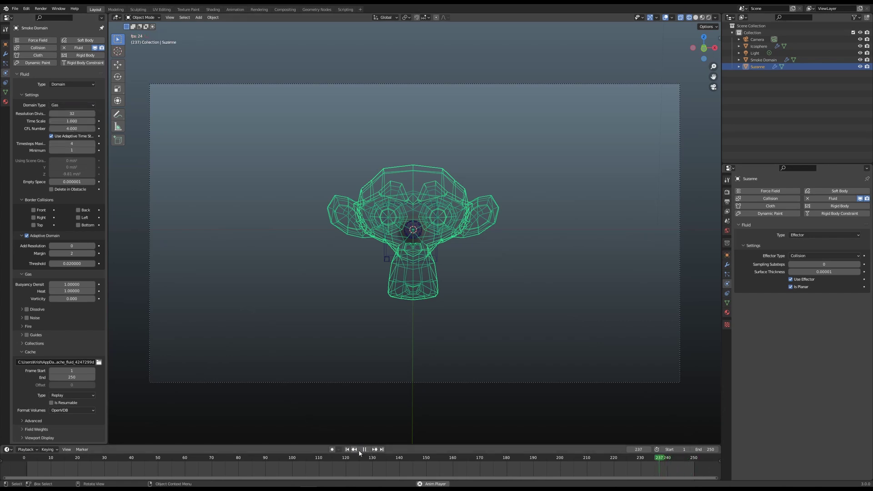
key("Escape")
left_click(366, 450)
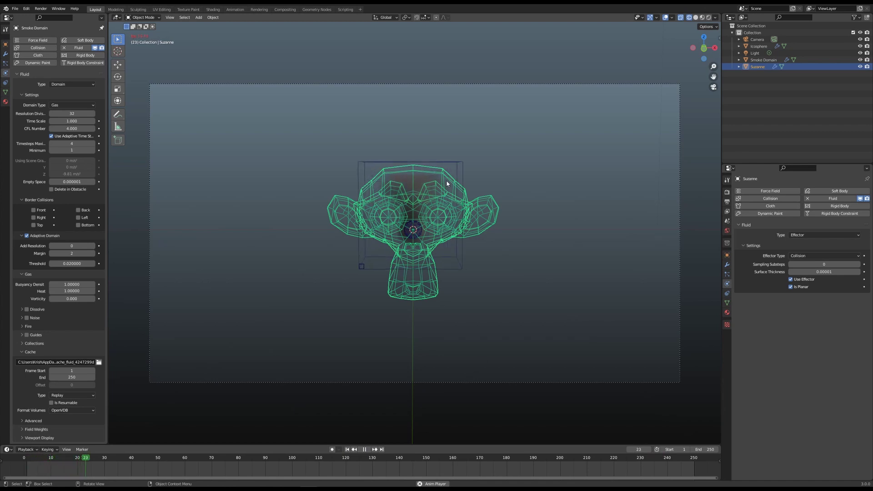
left_click(364, 449)
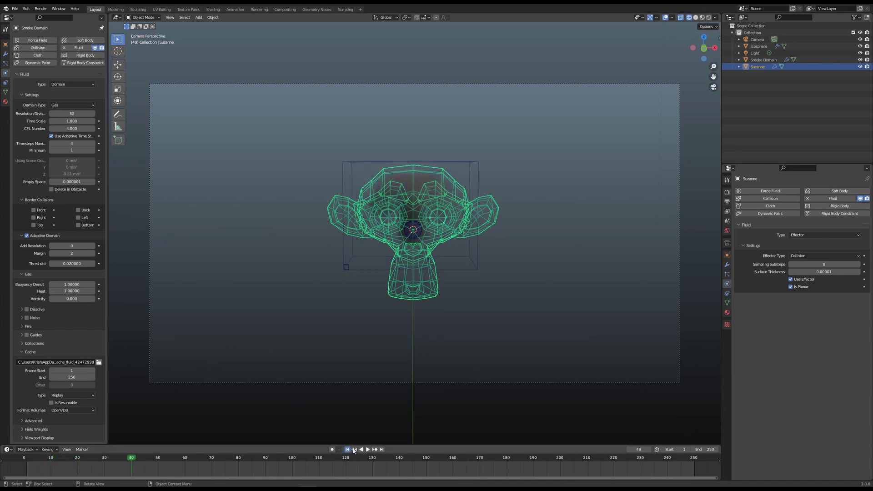
left_click(348, 449)
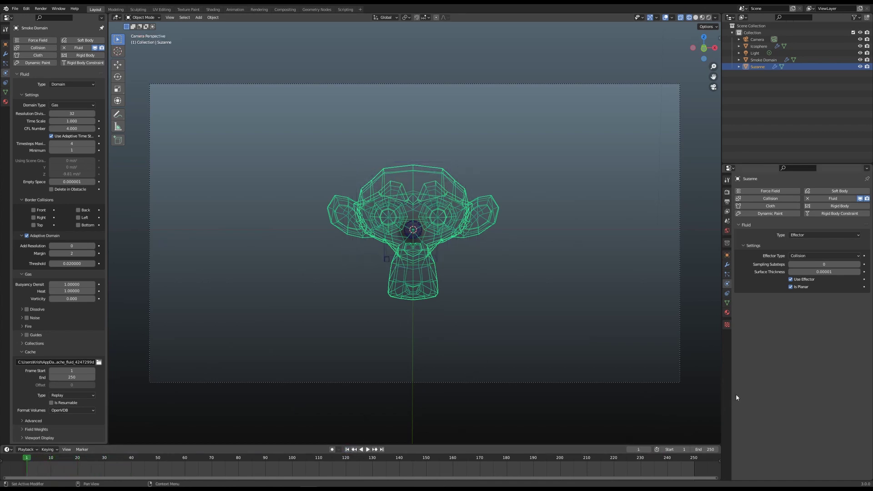
Step: Raise Suzanne's collision Sampling Substeps to 2 and set the domain's Timesteps Minimum to 2
left_click(857, 265)
left_click(73, 151)
type("2")
key("Return")
Step: Deselect Suzanne, check the domain type choices, and replay the smoke simulation
left_click(308, 251)
left_click(77, 105)
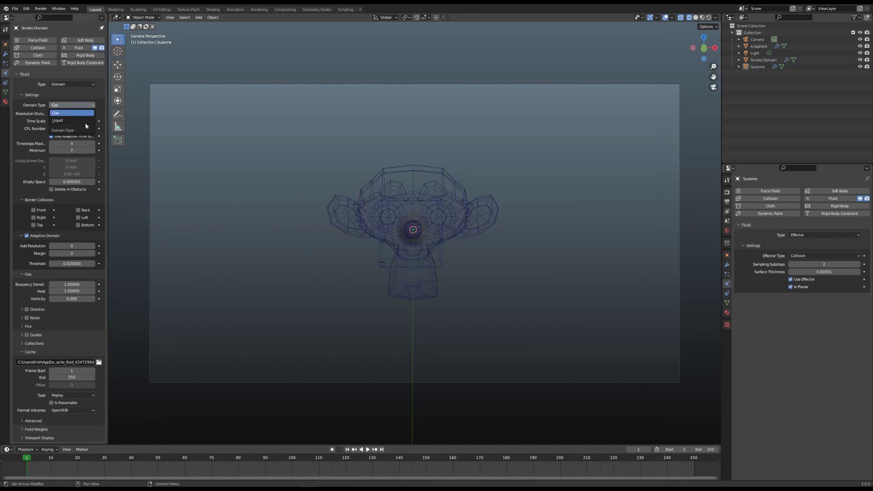
left_click(369, 450)
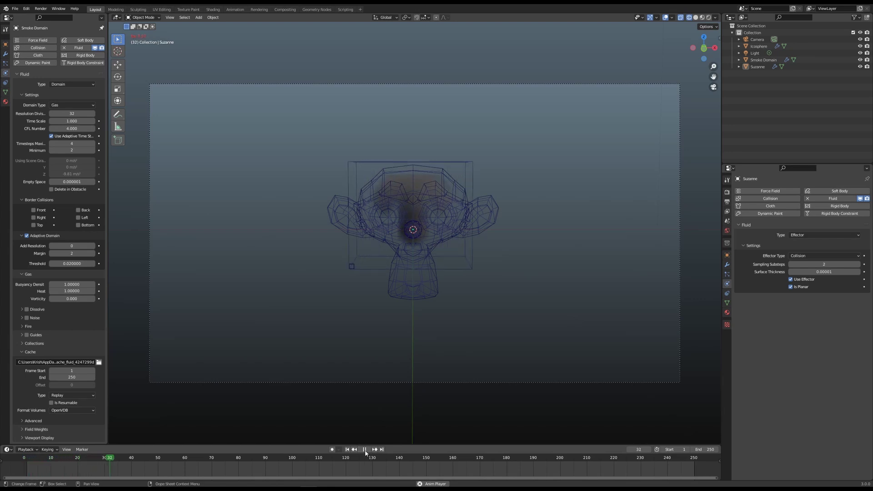
left_click(364, 450)
Step: Rewind to frame 1 and enable the Icosphere flow's Initial Velocity with Z at -20 m/s
left_click(348, 450)
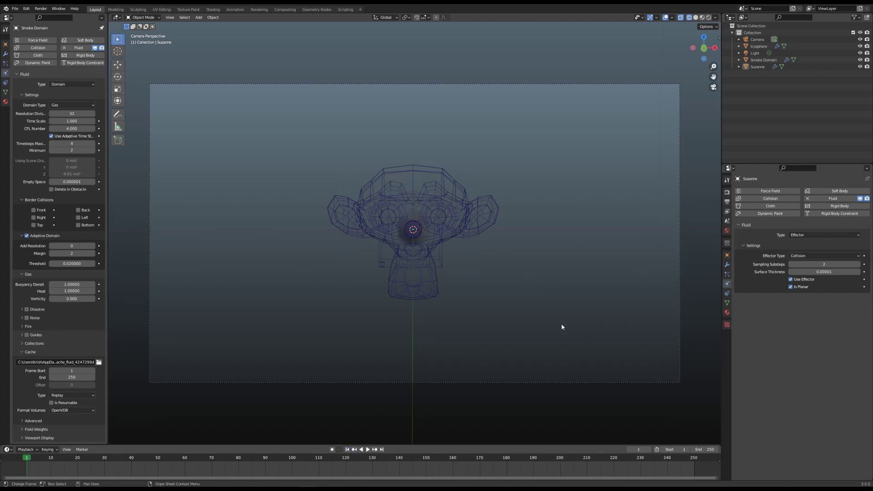
left_click(758, 66)
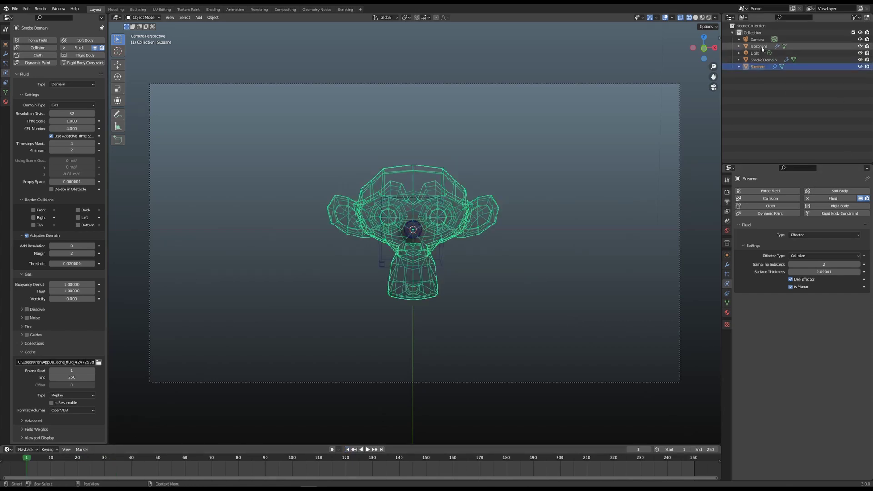
left_click(758, 46)
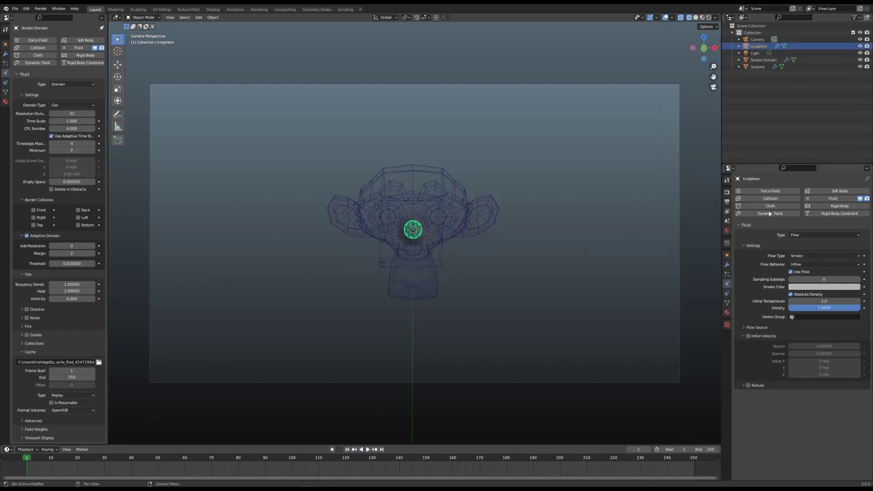
left_click(748, 335)
left_click(816, 375)
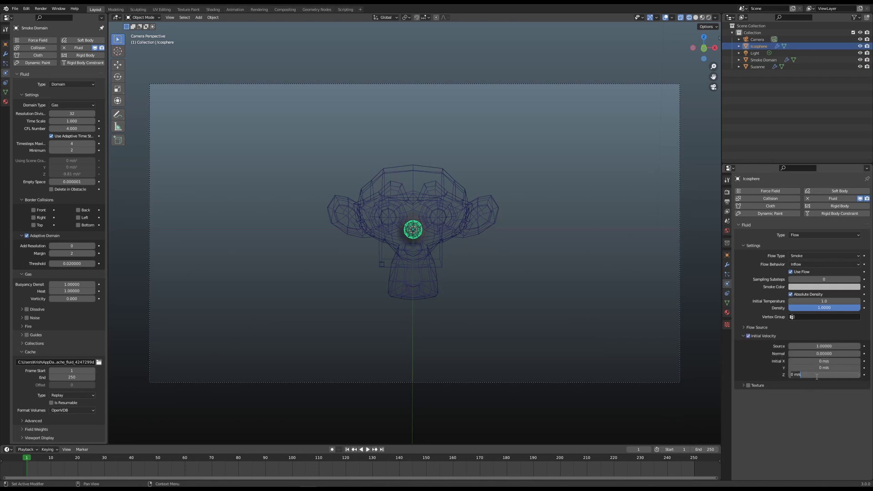
type("-20")
key("Return")
Step: Replay the smoke to frame 31 and orbit around the domain to inspect it
left_click(820, 138)
left_click(367, 449)
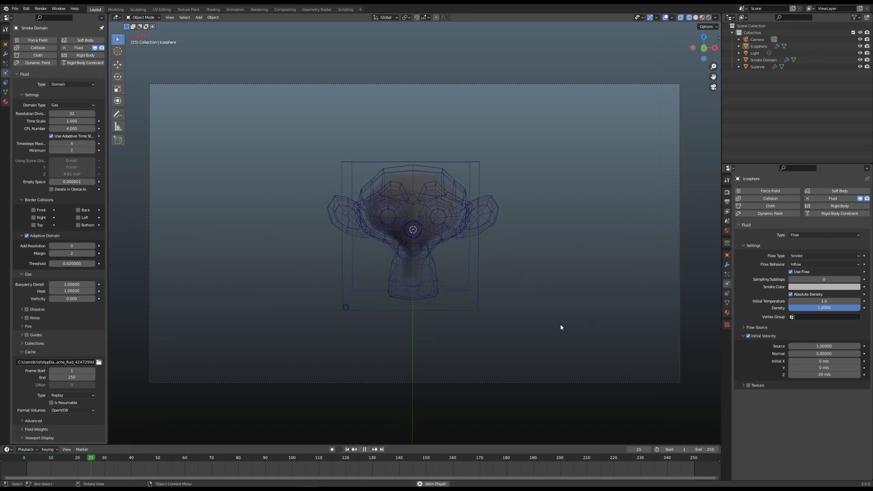
key("space")
middle_click_drag(503, 263, 468, 250)
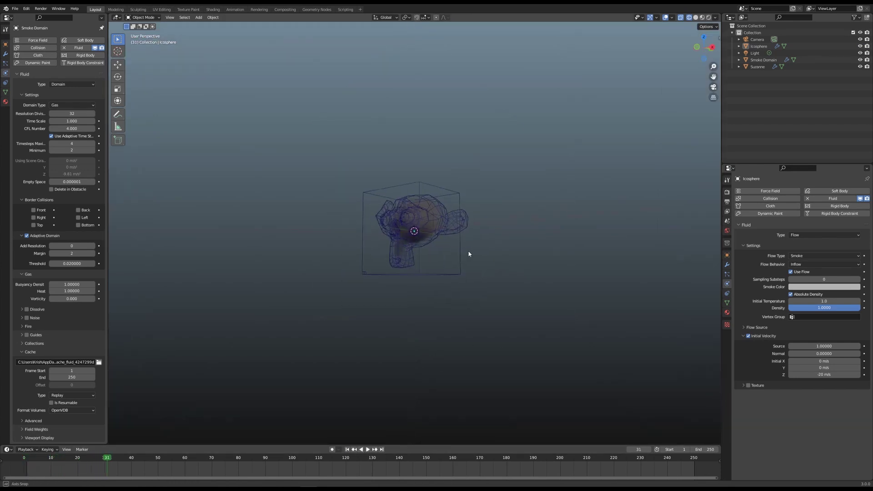
Step: Hide Suzanne, replay the smoke to frame 40, and rewind to frame 1
left_click(860, 67)
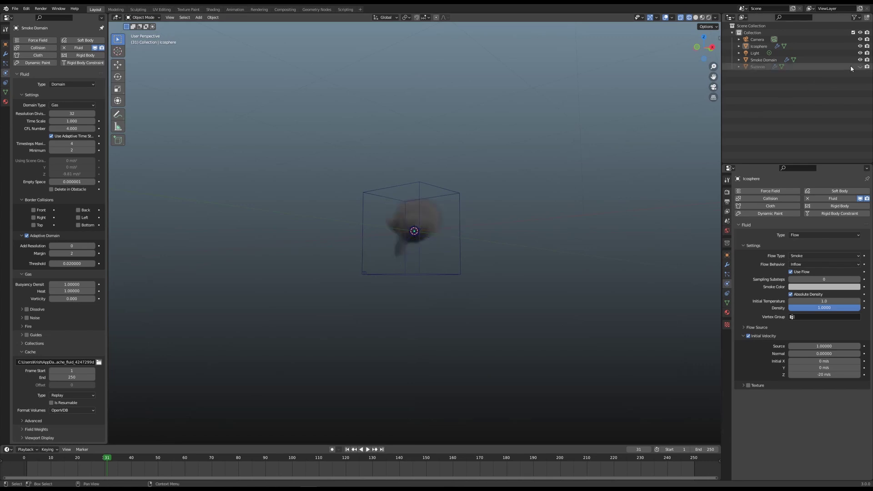
left_click(347, 450)
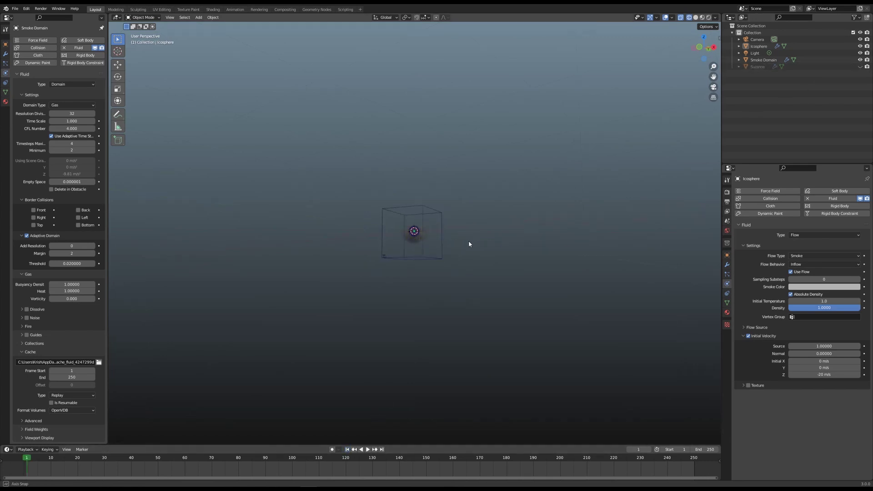
left_click(368, 450)
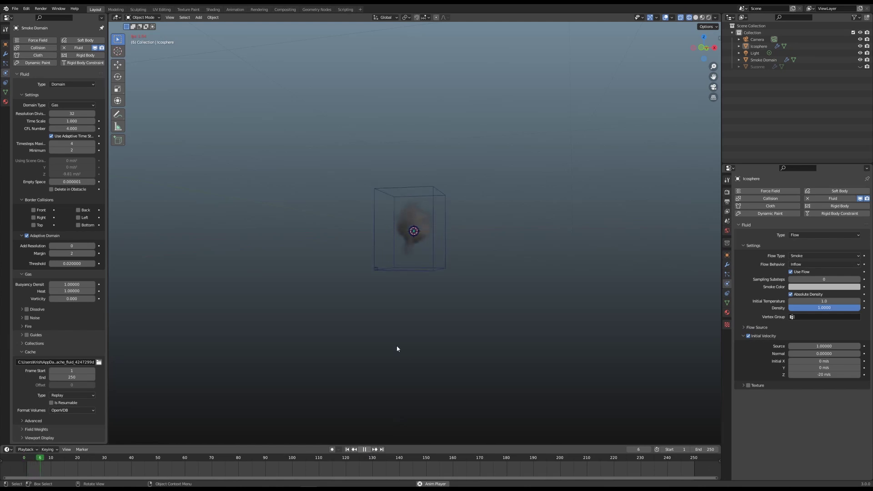
middle_click_drag(444, 286, 413, 241)
scroll(414, 244, "up", 3)
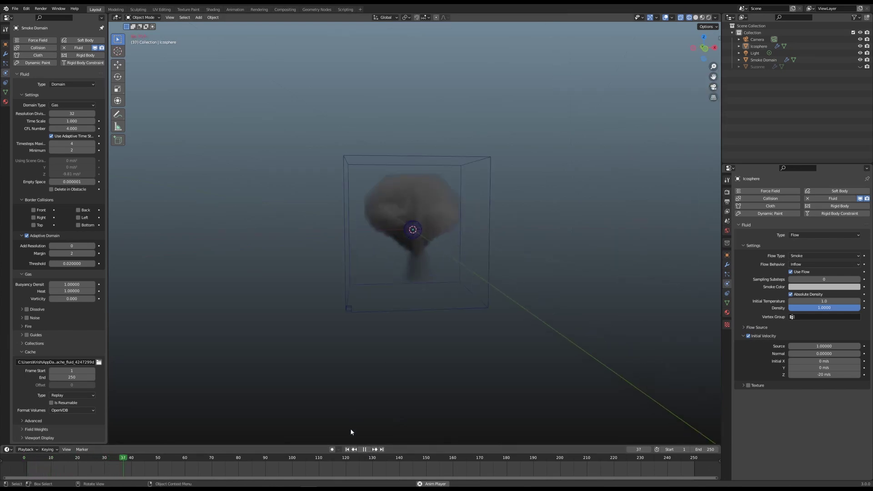
left_click(364, 450)
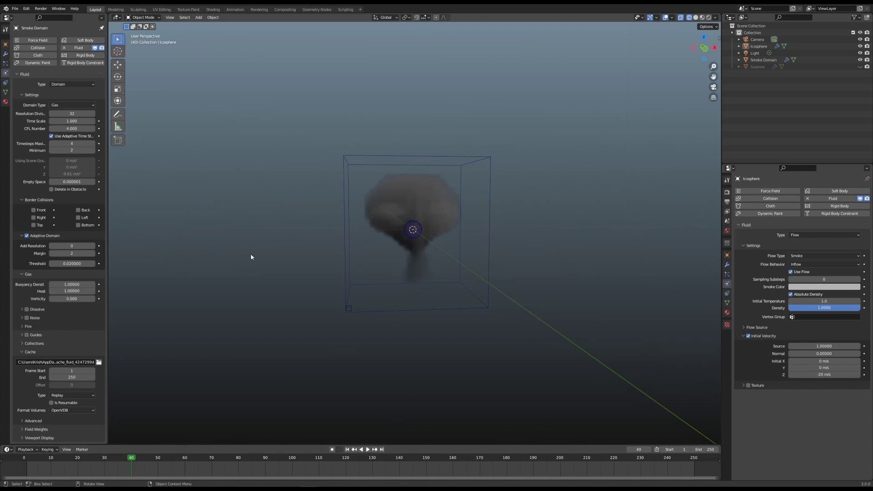
left_click(347, 449)
left_click(86, 114)
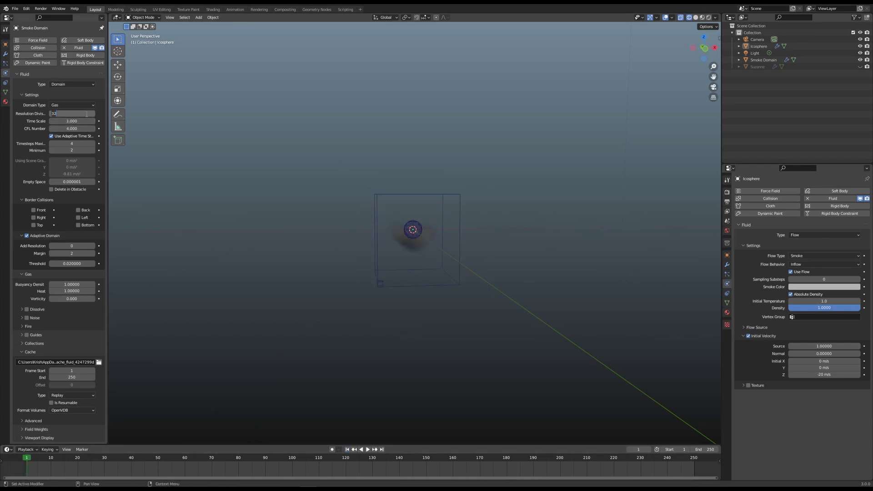
Step: Set the domain's Resolution Divisions to 64 and show Suzanne again
type("64")
key("Return")
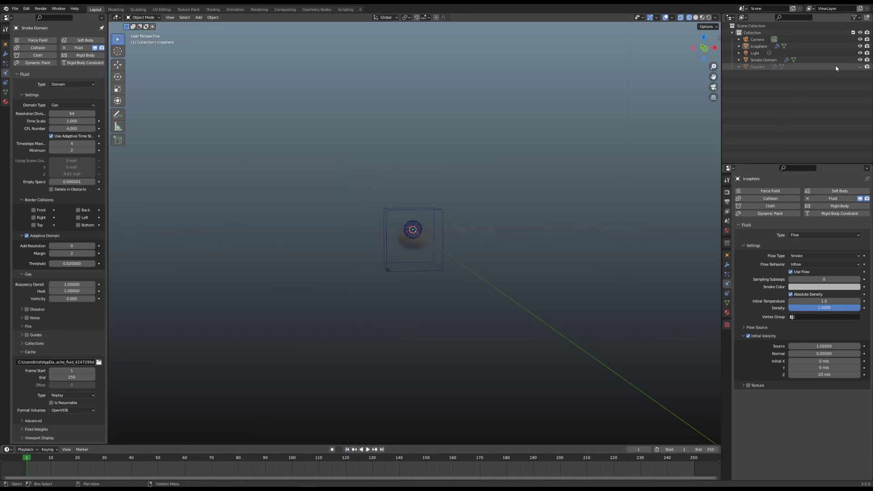
left_click(859, 67)
left_click(62, 105)
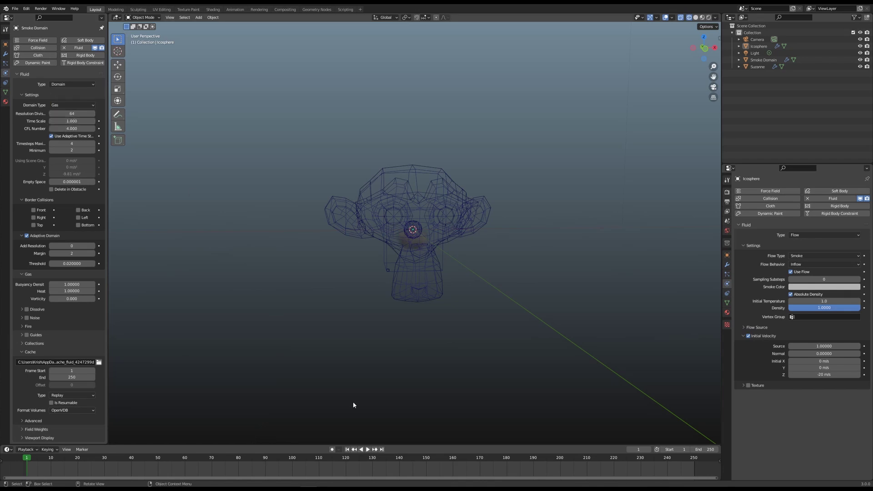
Step: Play the smoke to frame 15, hide Suzanne, and orbit to inspect the smoke
left_click(368, 449)
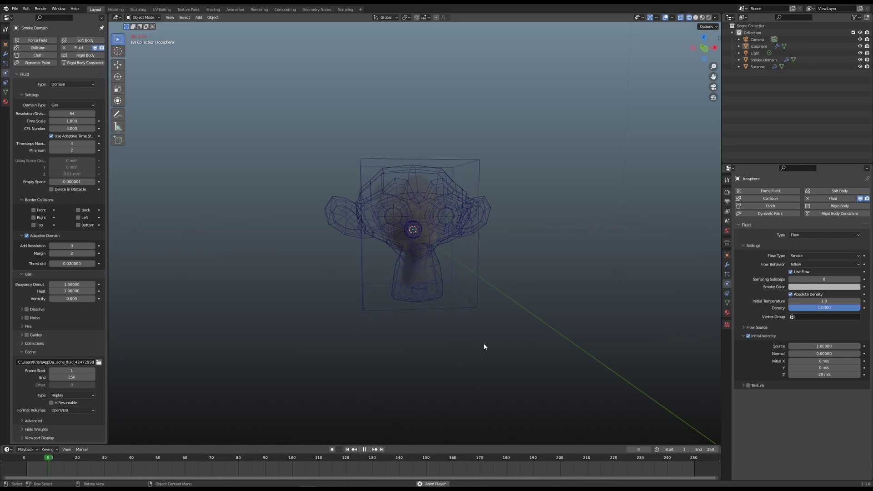
left_click(365, 449)
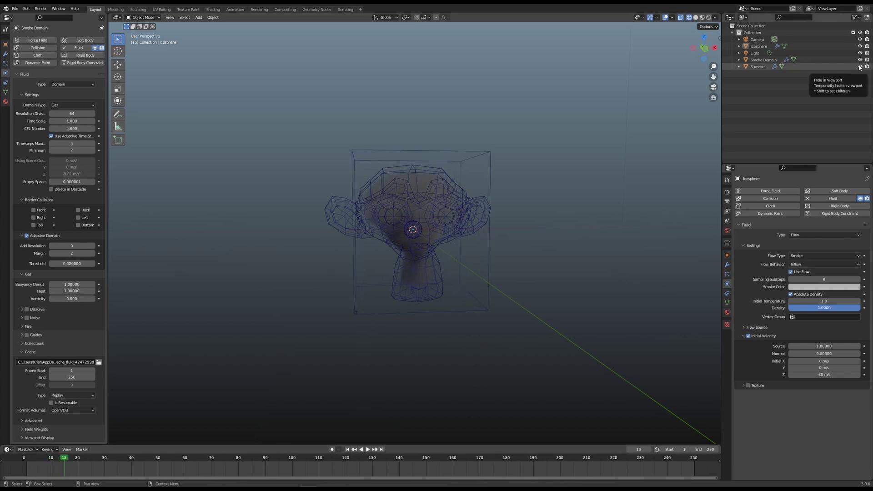
left_click(860, 66)
middle_click_drag(528, 246, 573, 282)
middle_click_drag(521, 276, 467, 274)
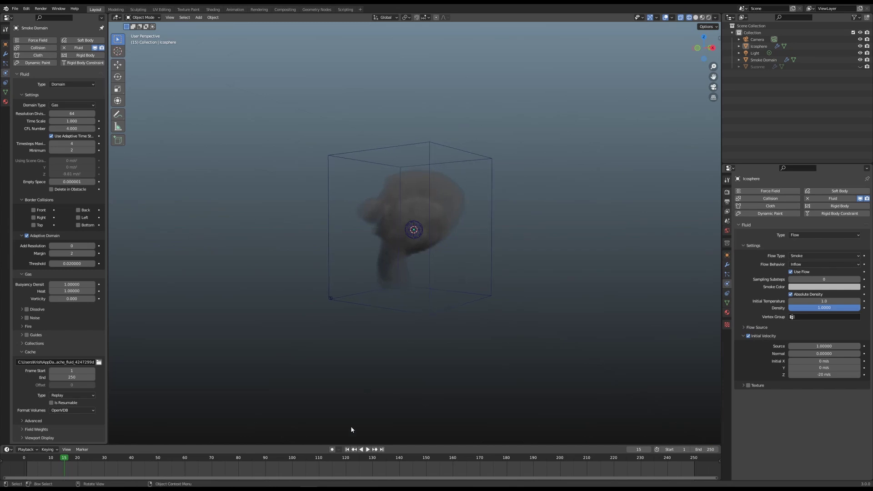
Step: Replay the 64-resolution smoke from the start while orbiting, then rewind to frame 1
left_click(347, 449)
left_click(367, 450)
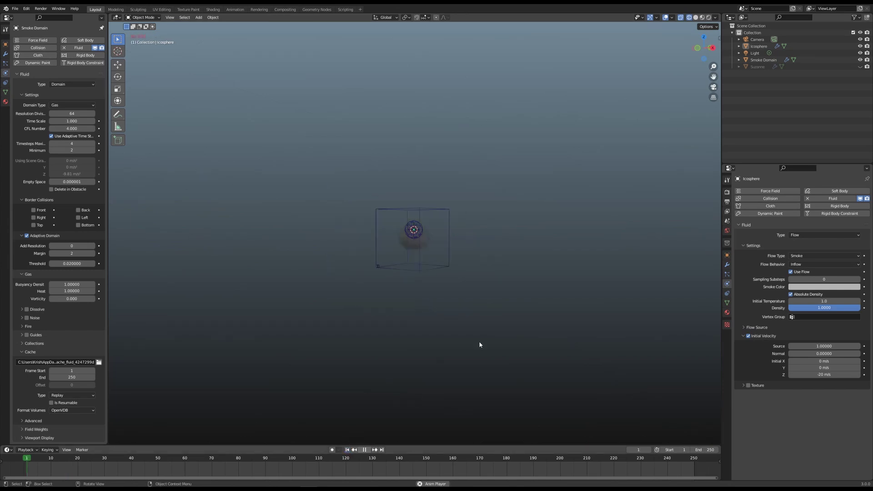
middle_click_drag(453, 328, 447, 328)
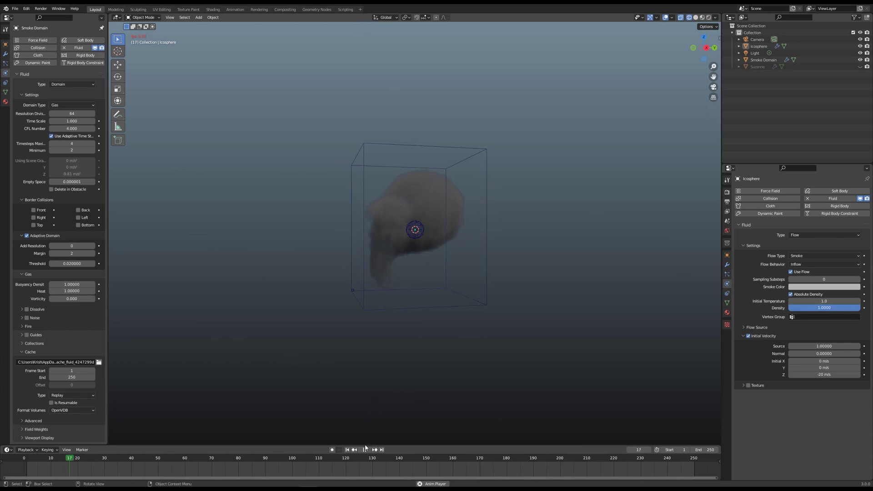
key("shift+Left")
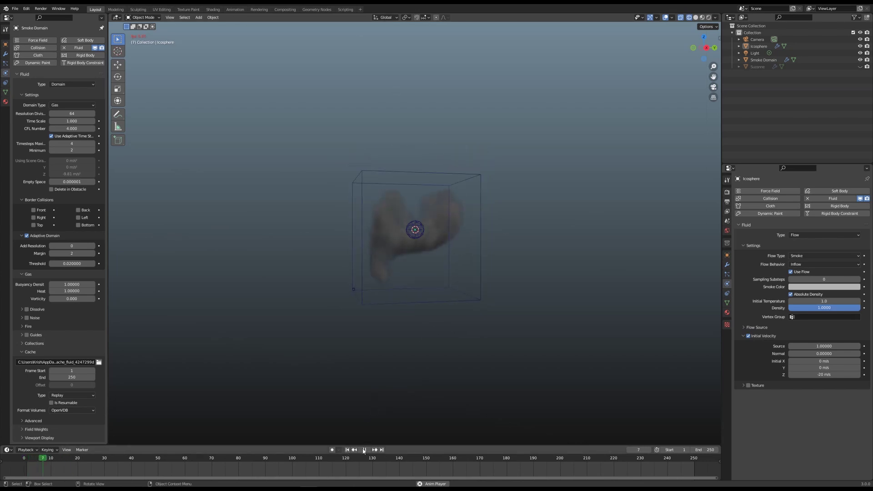
left_click(364, 450)
left_click(347, 450)
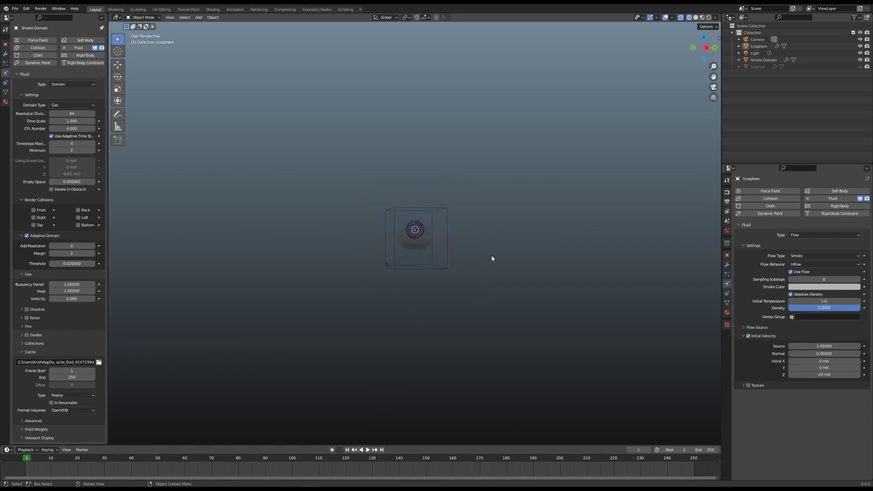
middle_click_drag(491, 258, 541, 260)
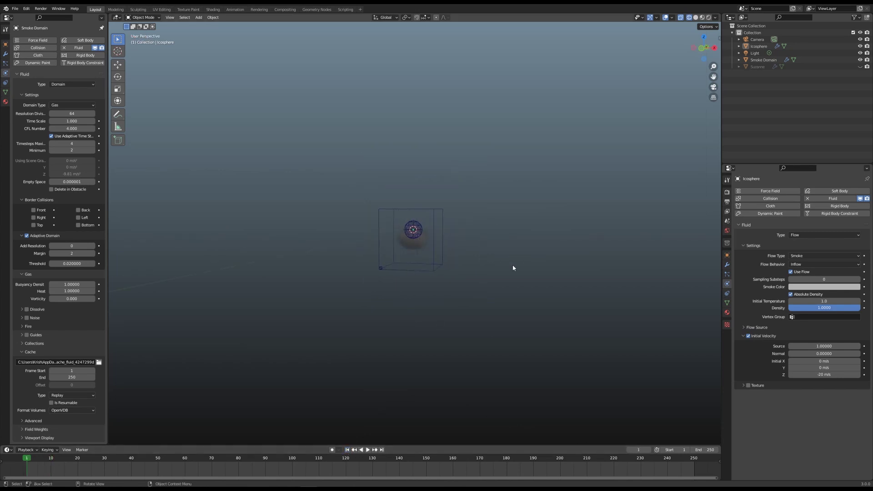